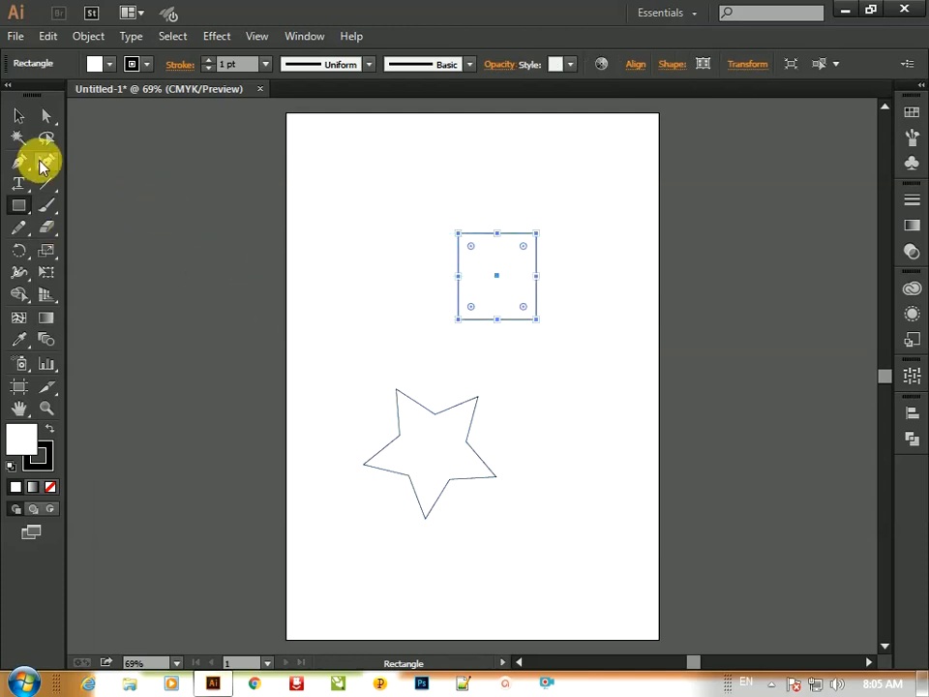
- Draw an upright ellipse beside the square, near the artboard's upper-left area, and leave it deselected
click(17, 115)
click(323, 345)
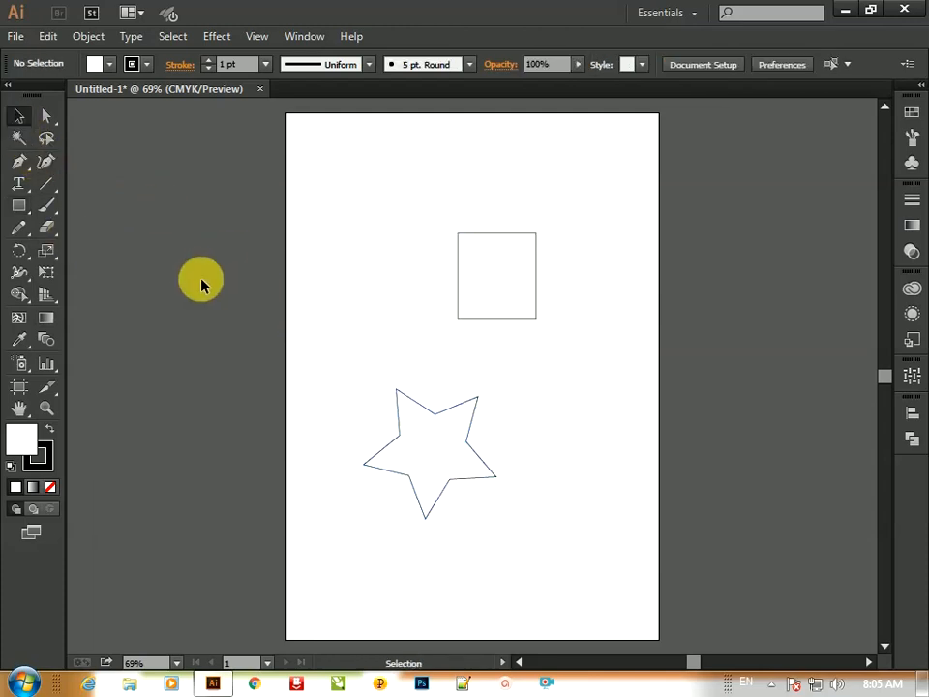
drag(27, 207, 111, 246)
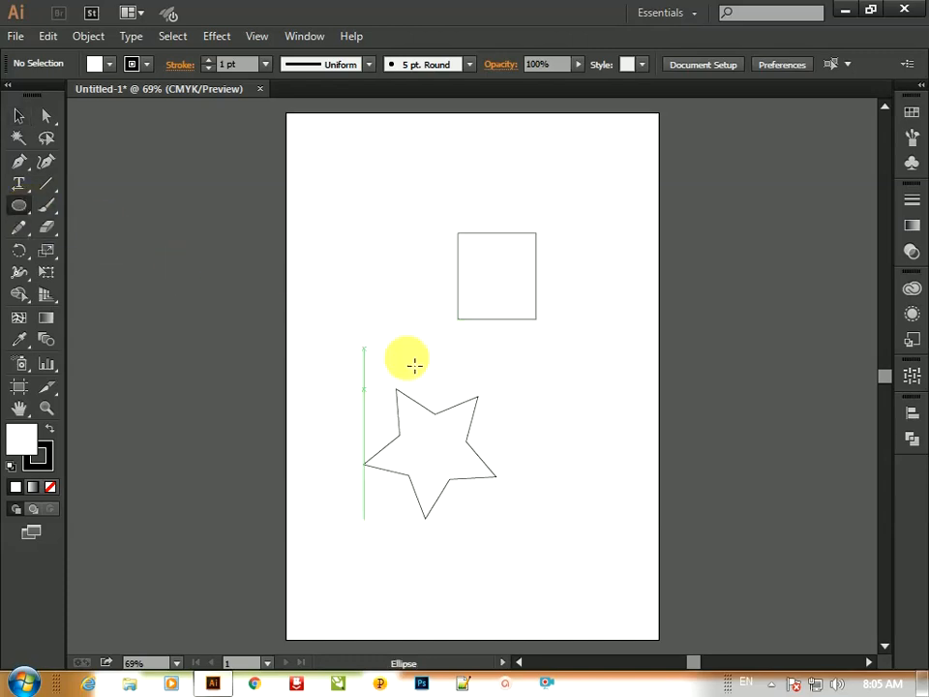
drag(338, 294, 423, 208)
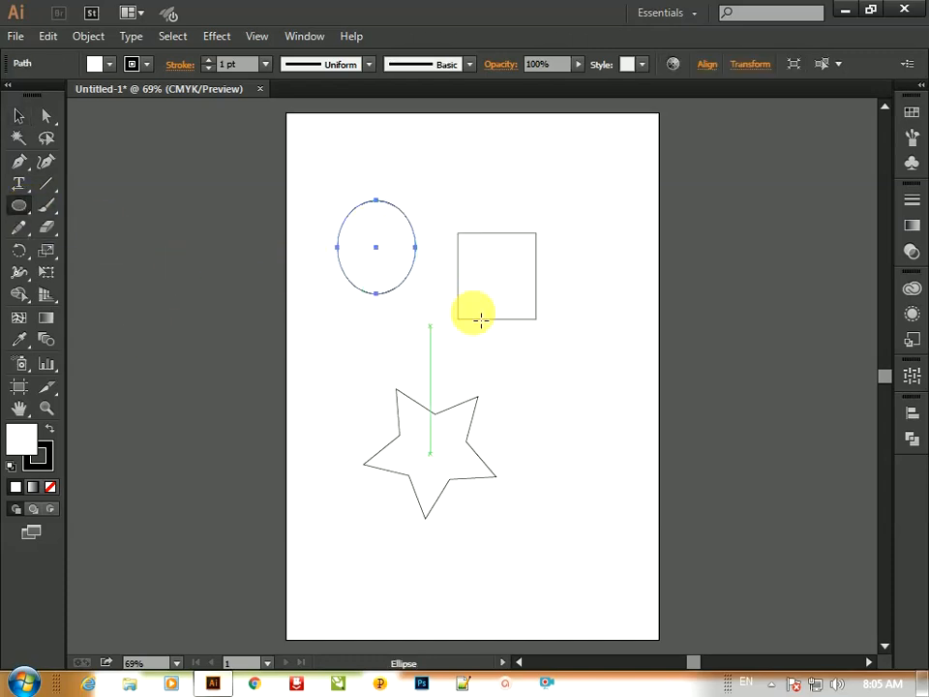
click(18, 115)
click(234, 329)
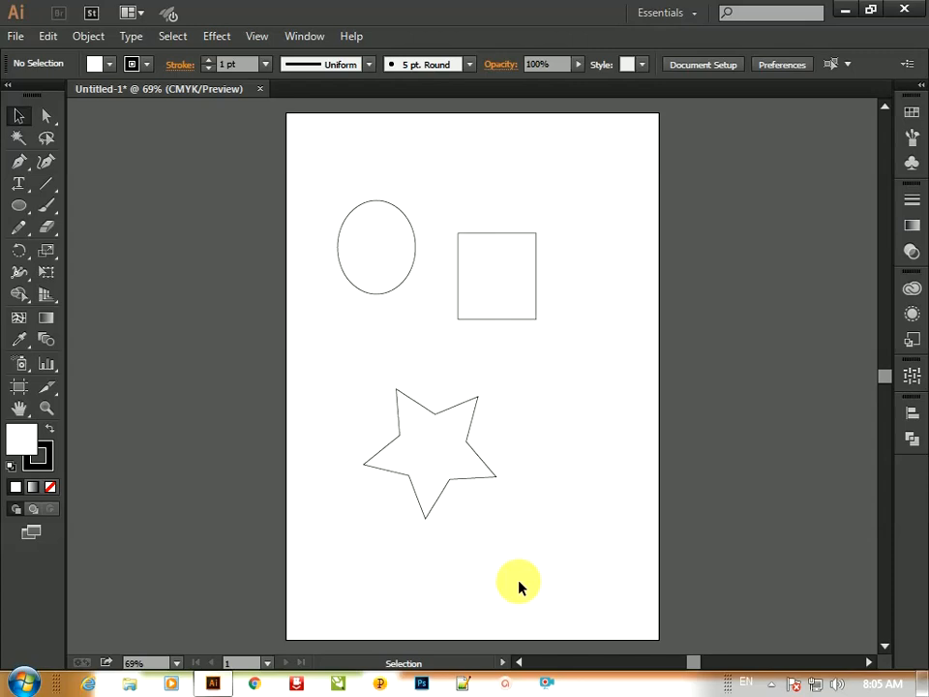
- Rotate the star clockwise until one of its points faces straight up
click(450, 455)
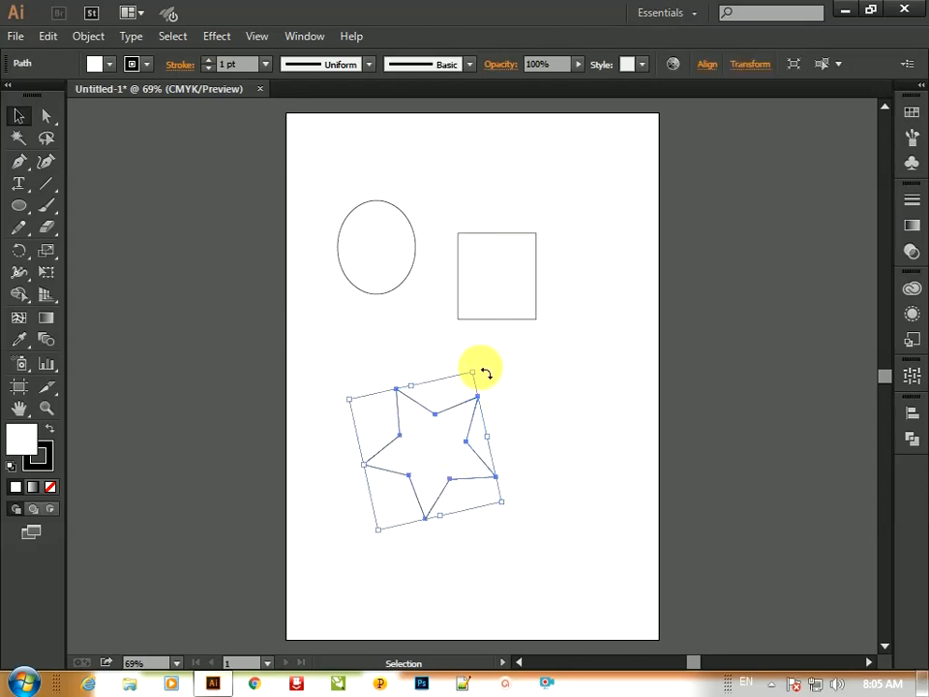
drag(486, 373, 502, 420)
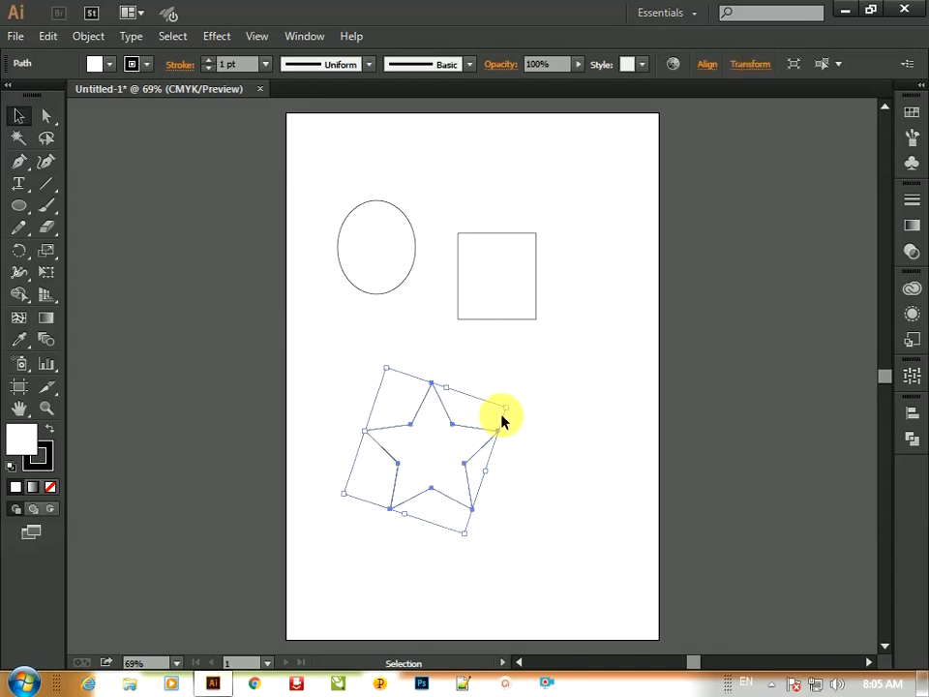
click(580, 491)
- Fill the star with bright green 00FF3C using the Color Picker, and deselect it
click(436, 451)
double_click(23, 444)
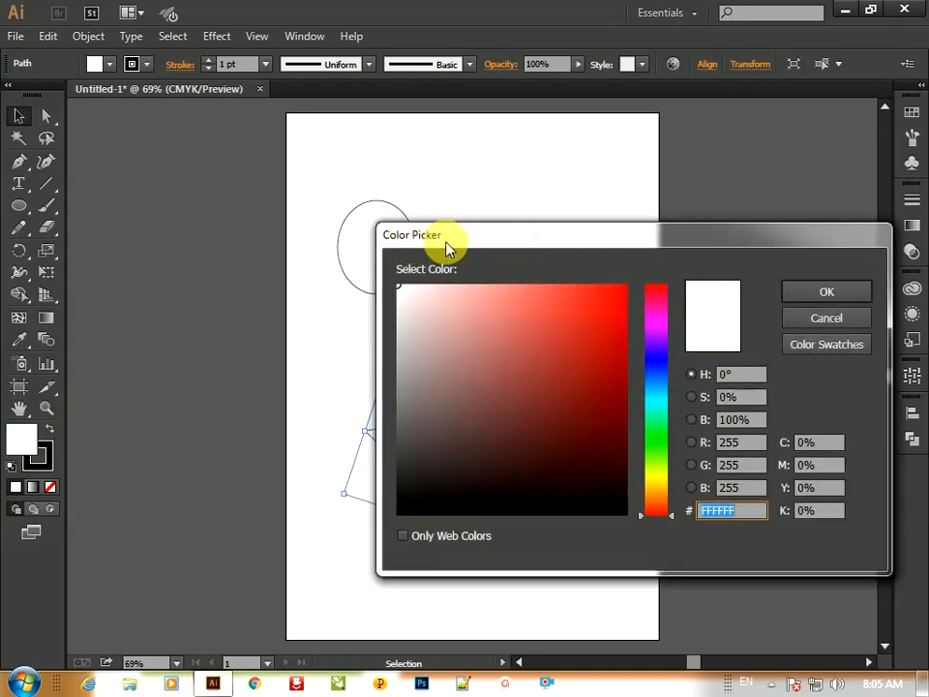
drag(624, 252, 754, 145)
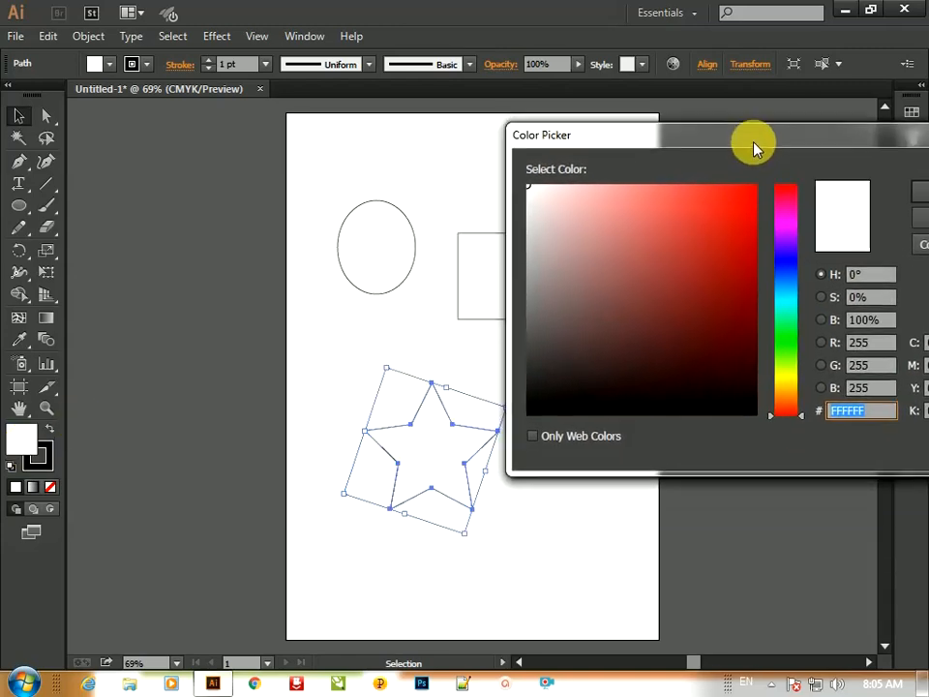
drag(796, 214, 791, 325)
click(760, 212)
drag(762, 213, 781, 175)
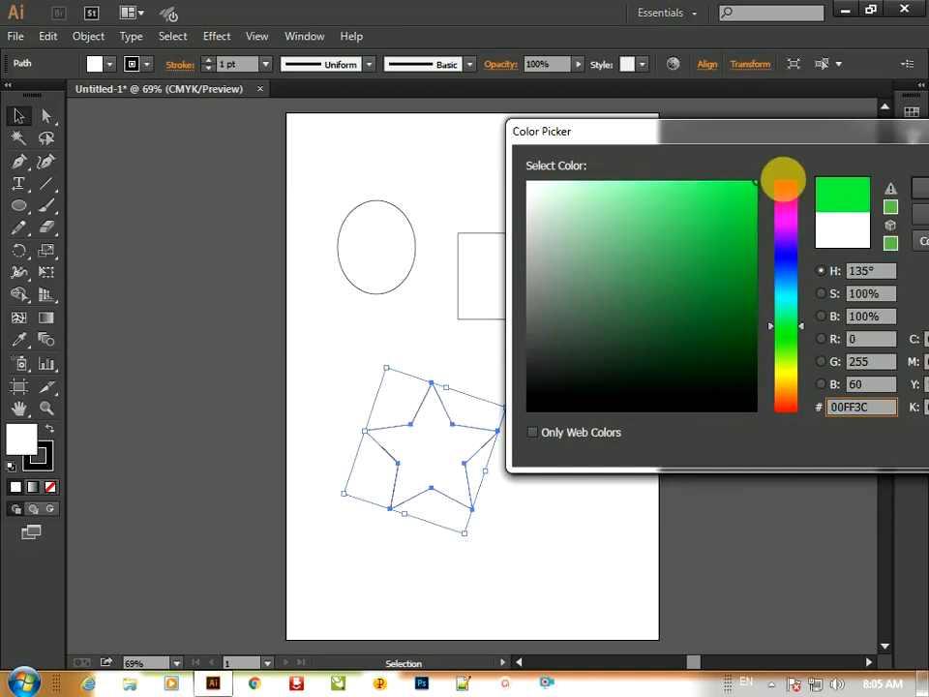
drag(913, 141, 779, 136)
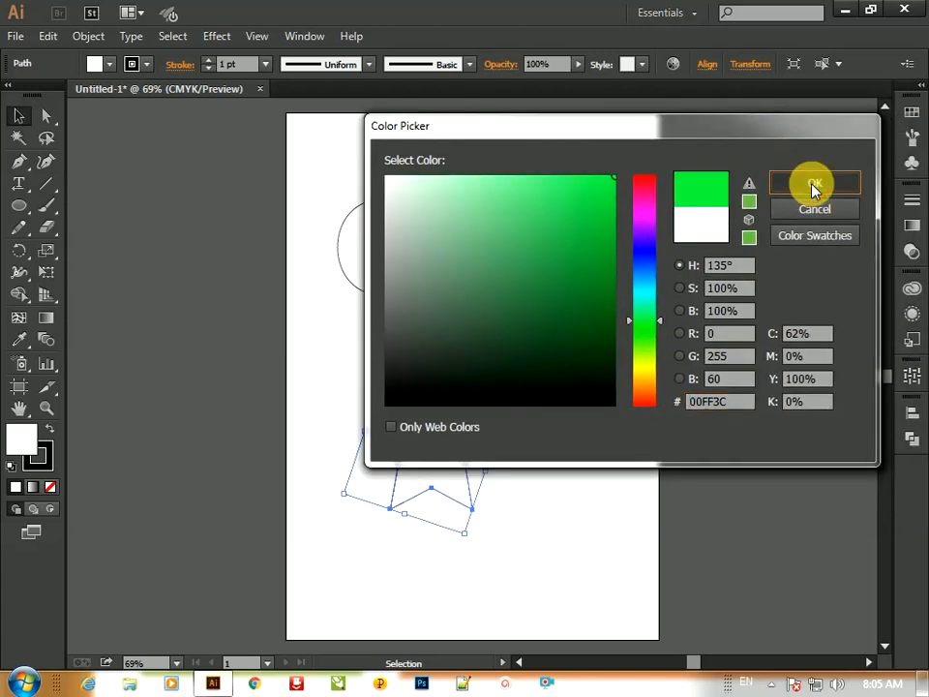
click(814, 189)
click(273, 340)
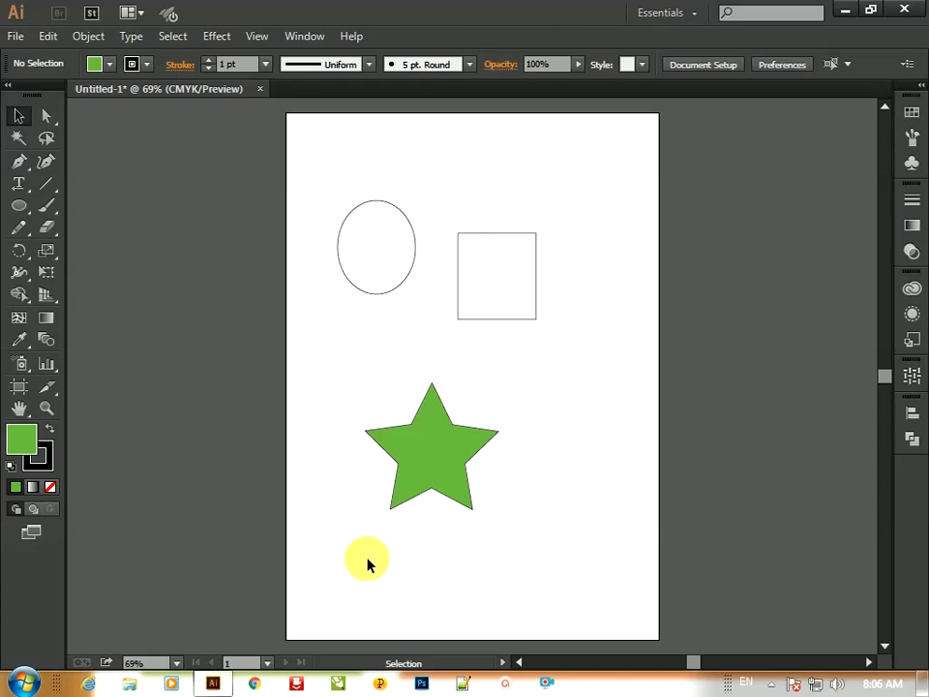
- Try green, yellow and purple swatches as the star's fill, settling on the orange swatch with C=0 M=50 Y=100 K=0
click(112, 65)
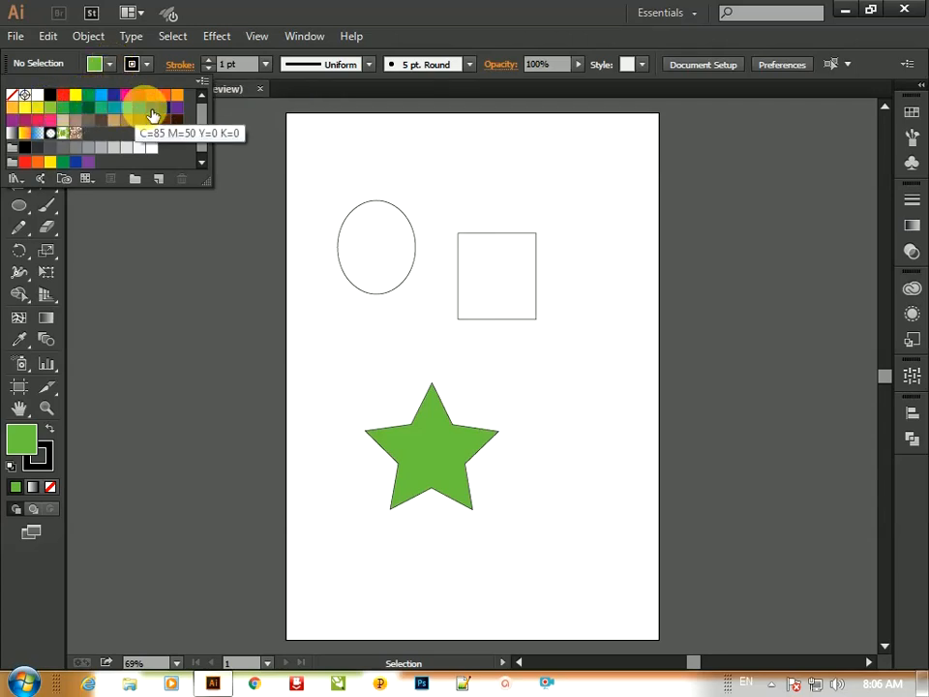
click(180, 96)
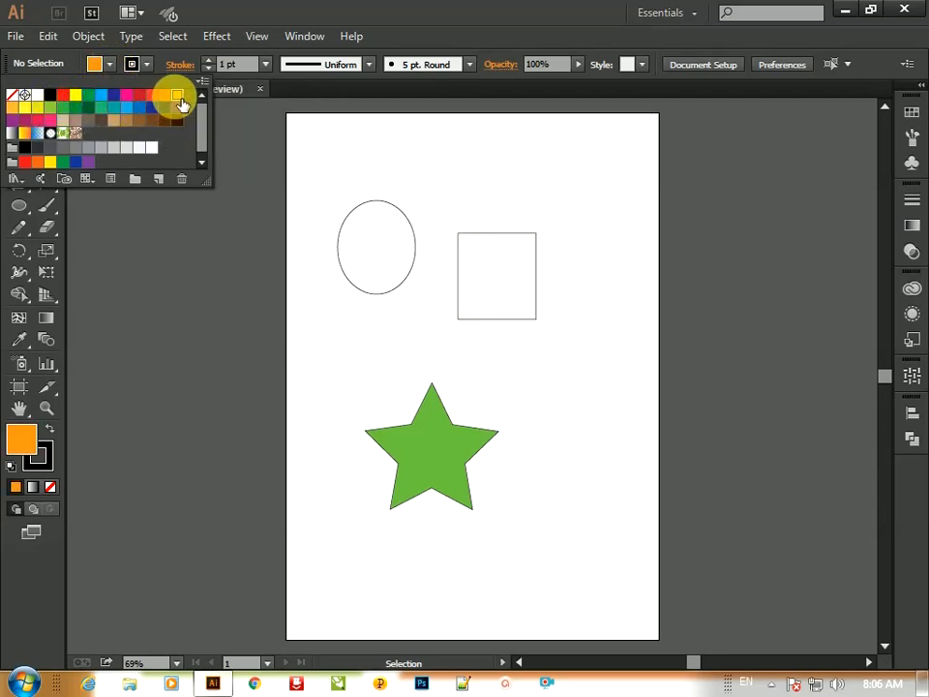
click(427, 452)
click(106, 64)
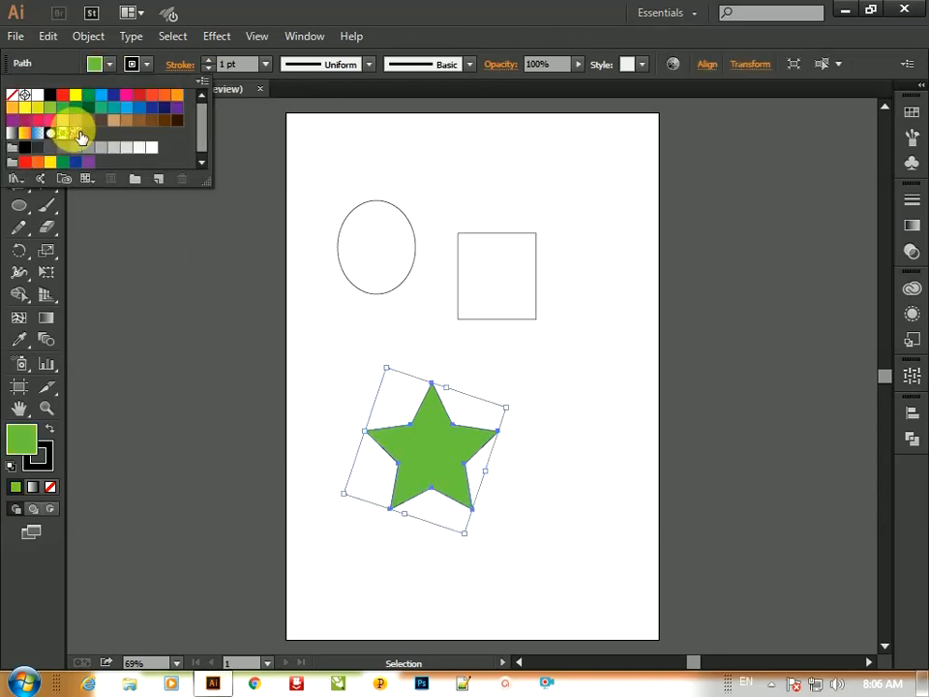
click(45, 110)
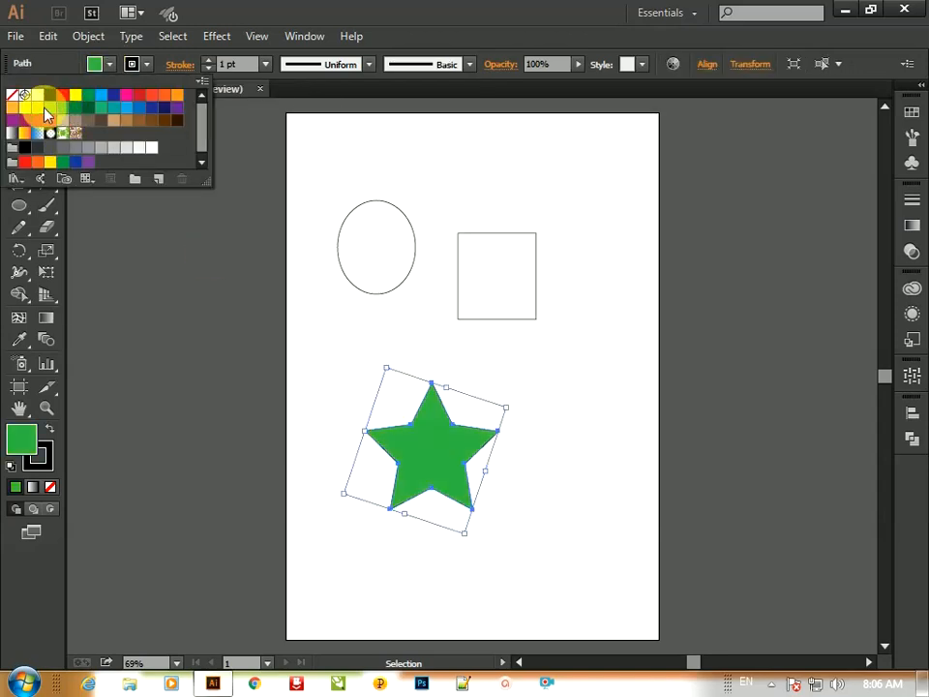
click(13, 108)
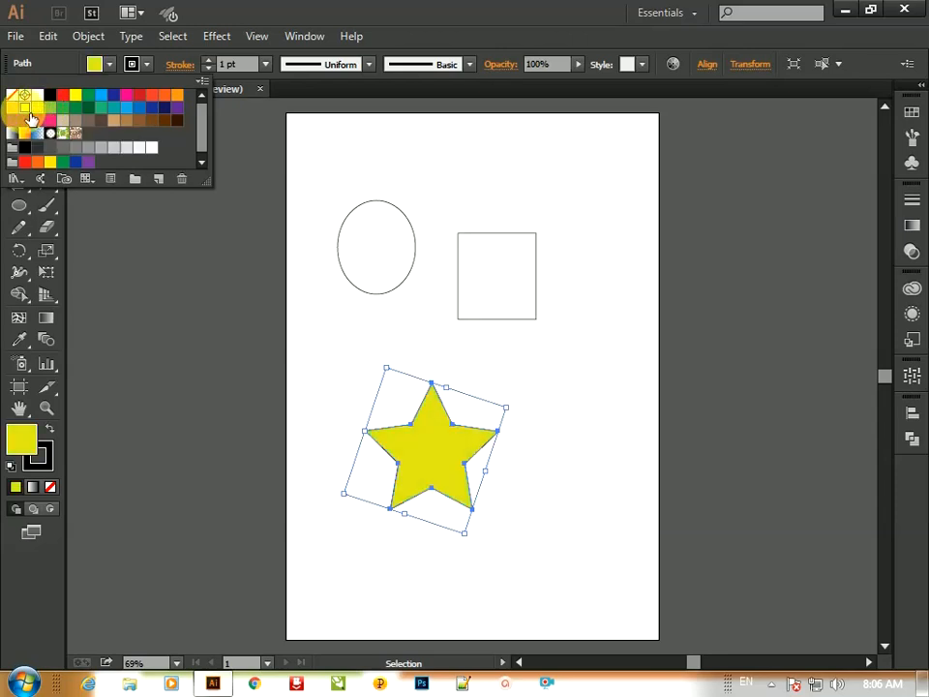
click(14, 120)
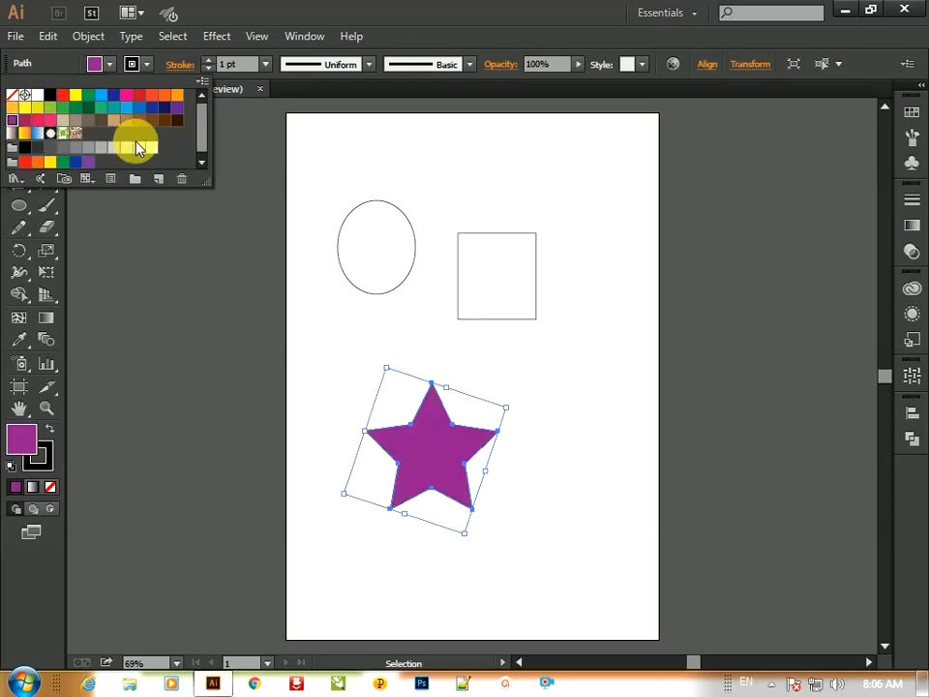
click(177, 94)
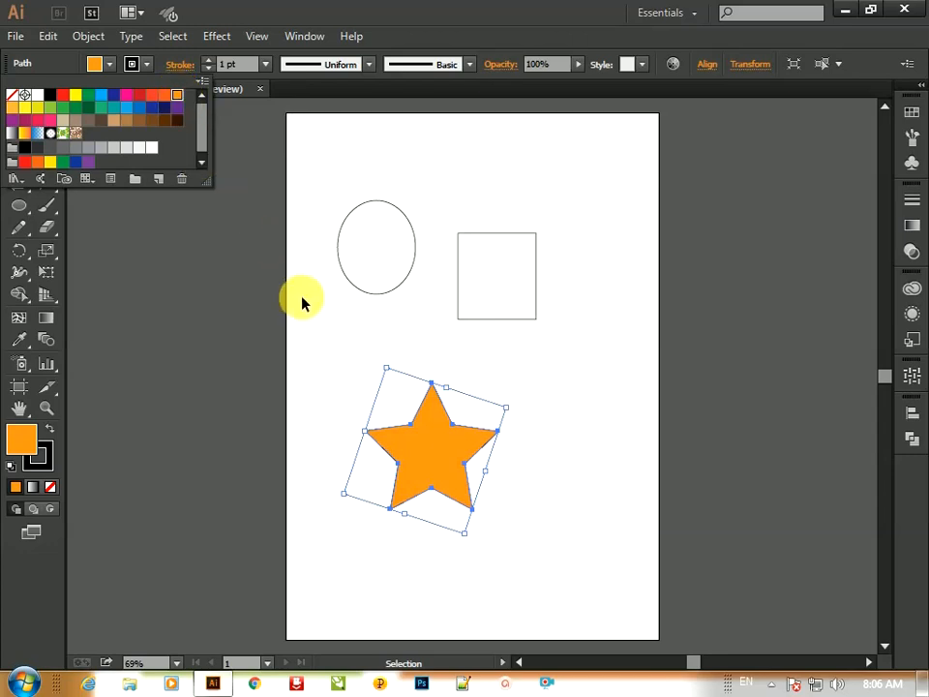
click(325, 321)
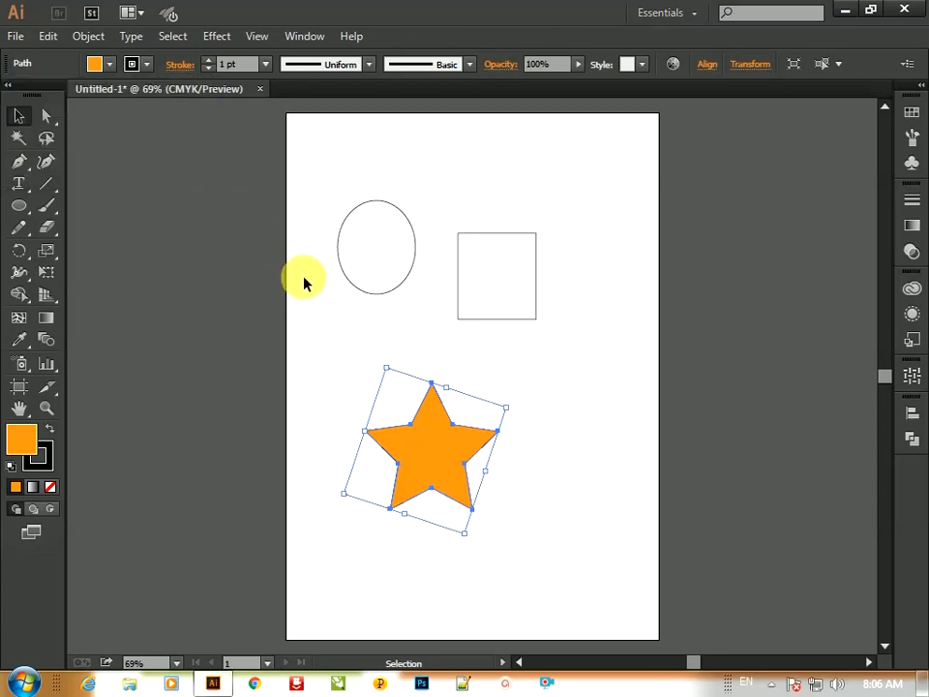
click(366, 600)
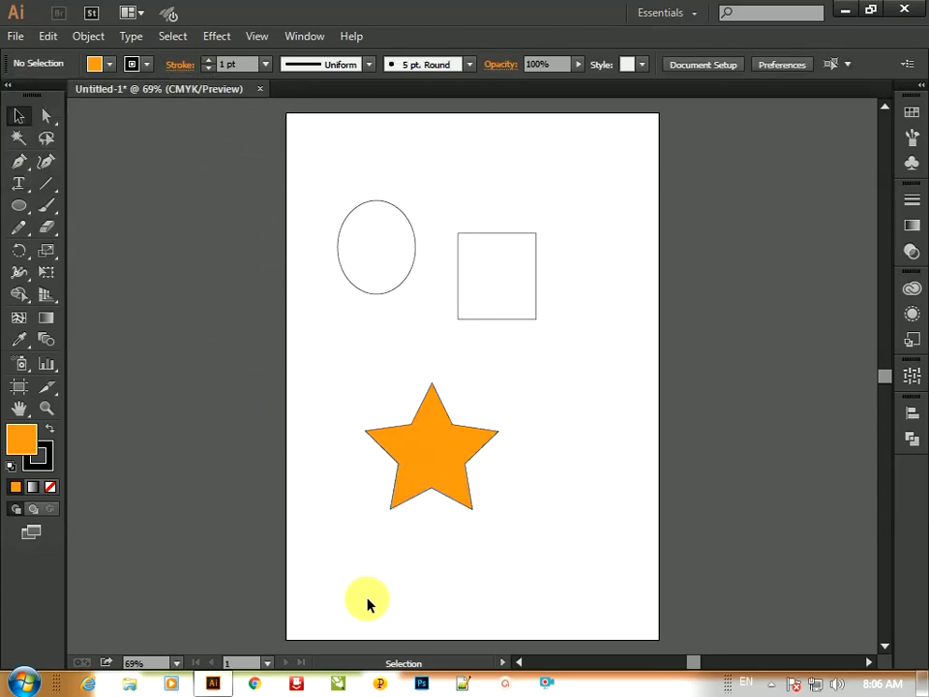
- With nothing selected, mix a grey-blue fill colour of C 67, M 47, Y 44 and K 0
shift+click(95, 68)
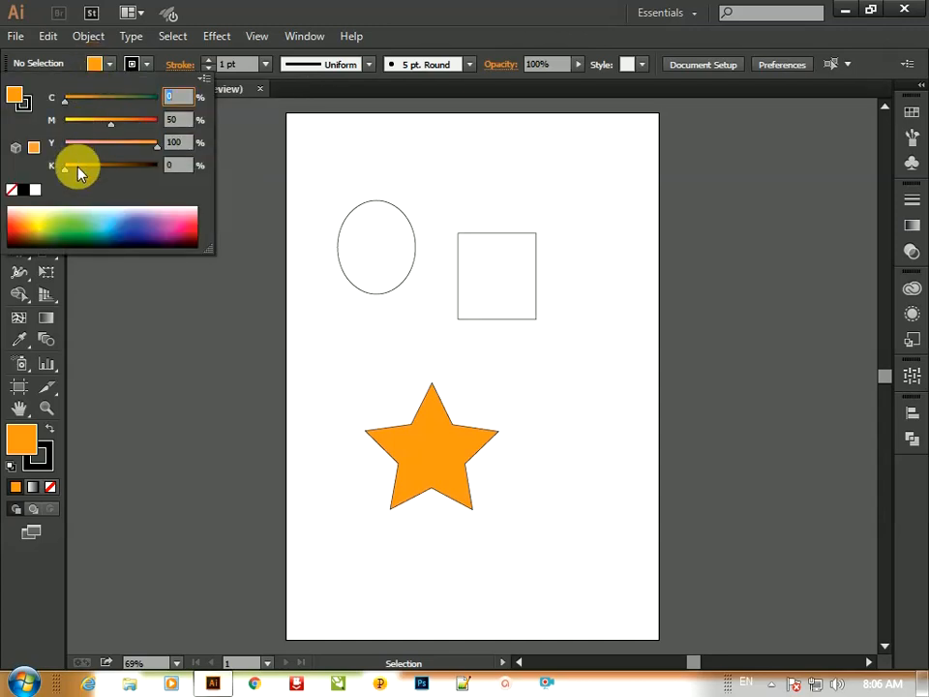
click(73, 228)
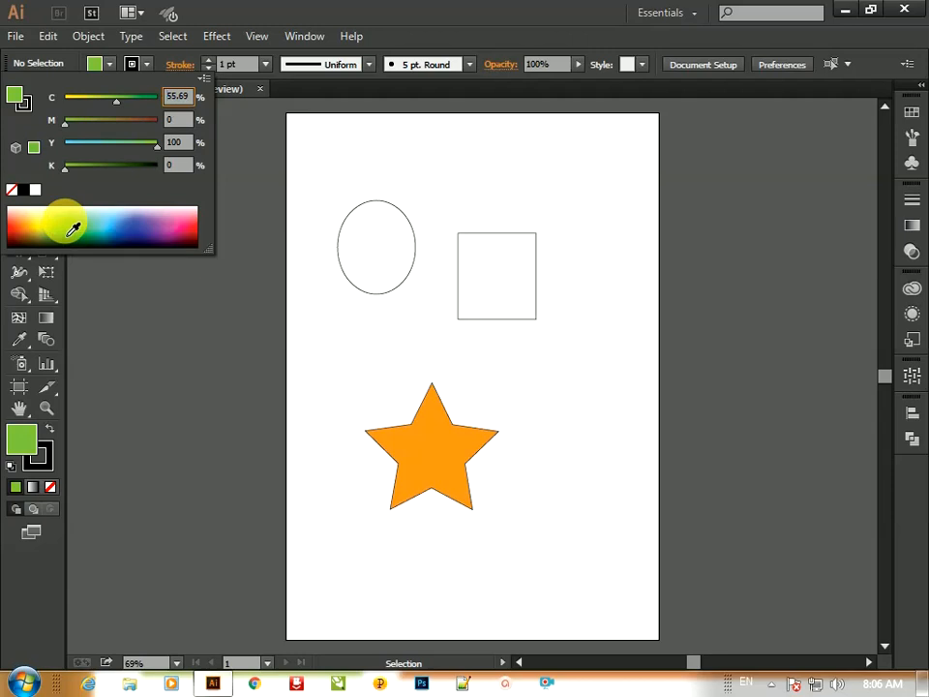
drag(52, 228, 45, 232)
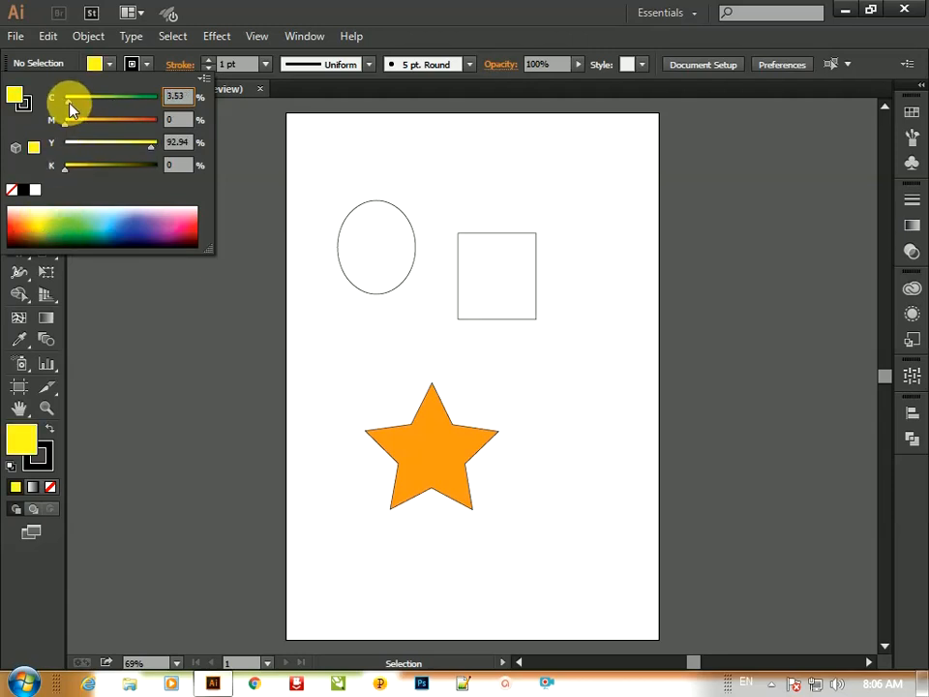
drag(68, 102, 128, 104)
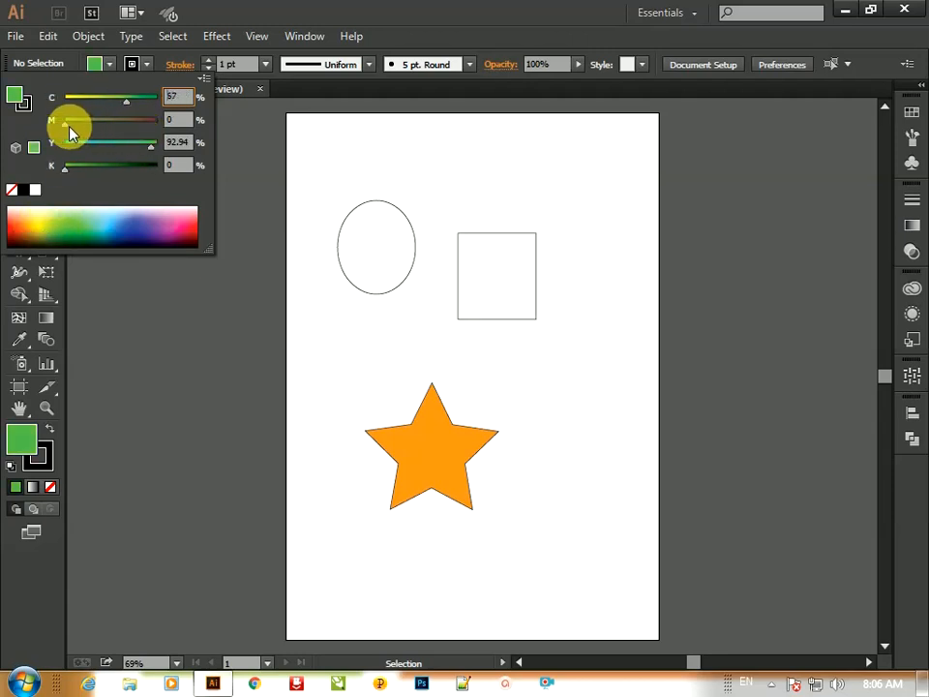
drag(66, 125, 105, 147)
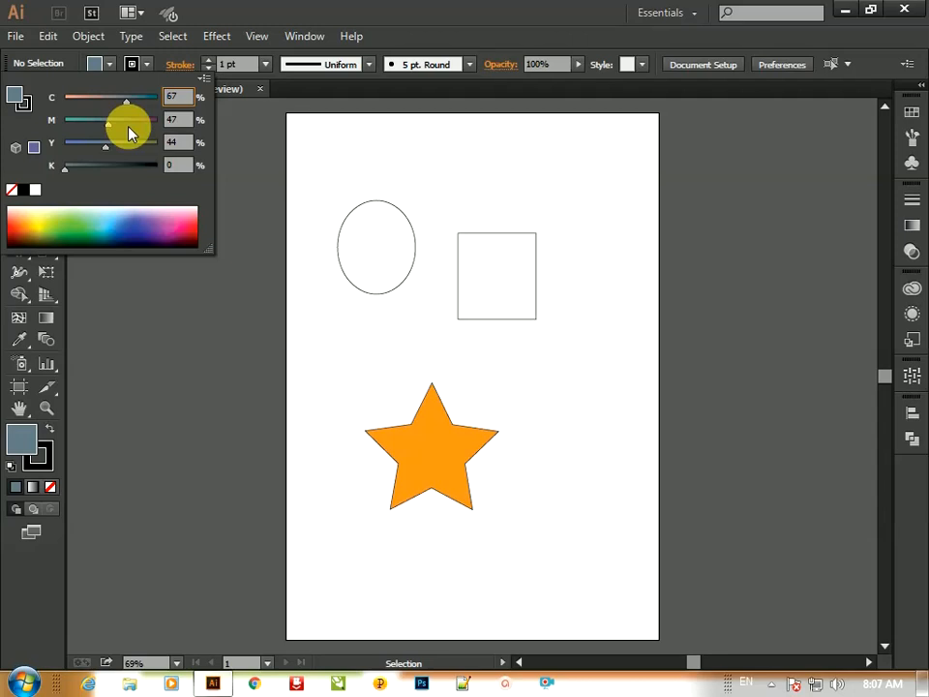
click(393, 505)
click(556, 437)
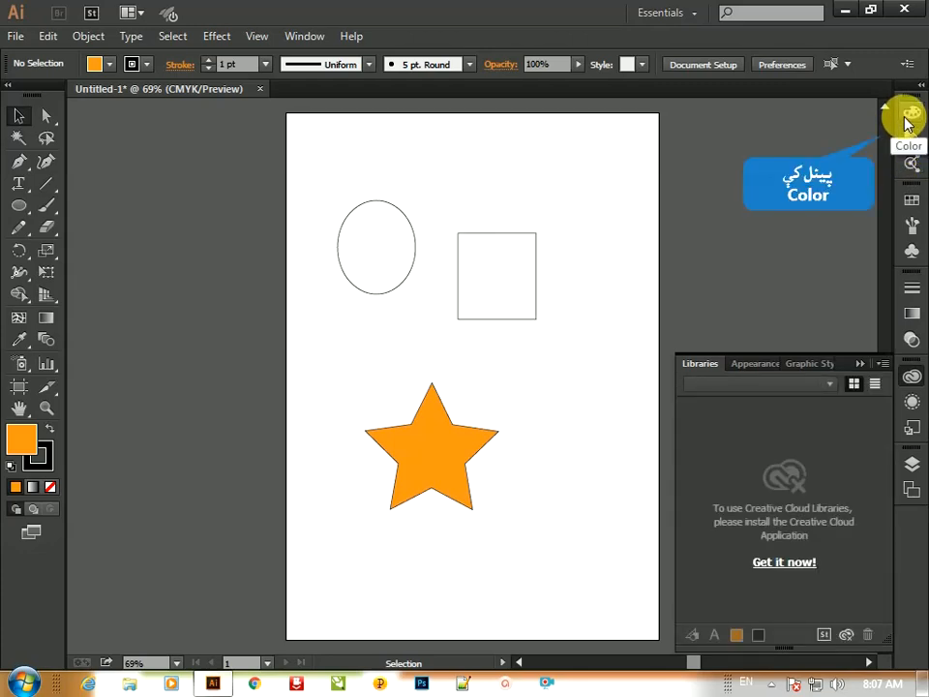
- Use the Color panel's spectrum to fill the star with dark green
click(909, 119)
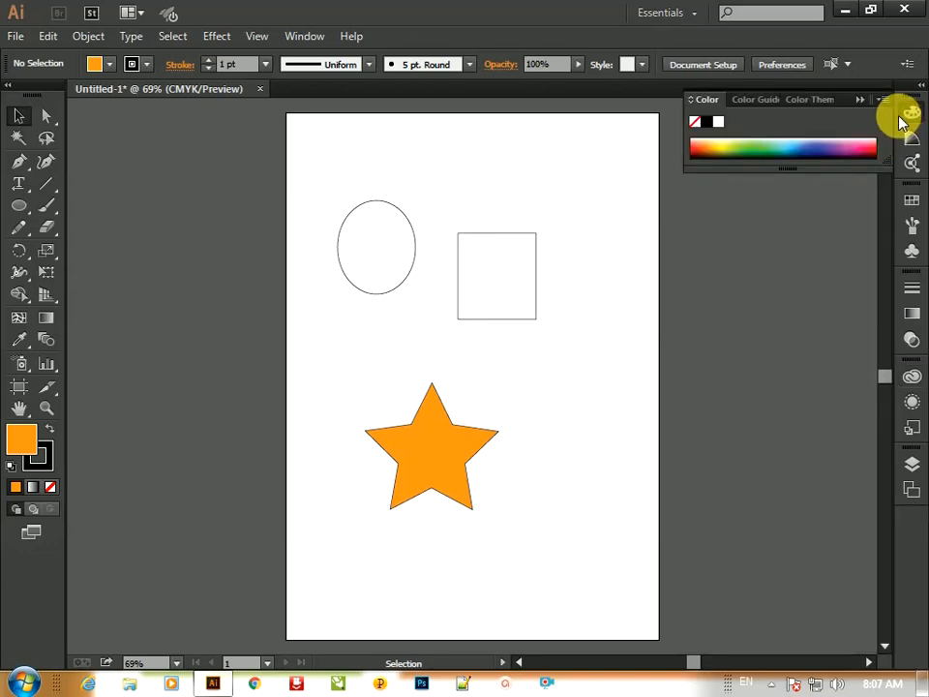
click(744, 153)
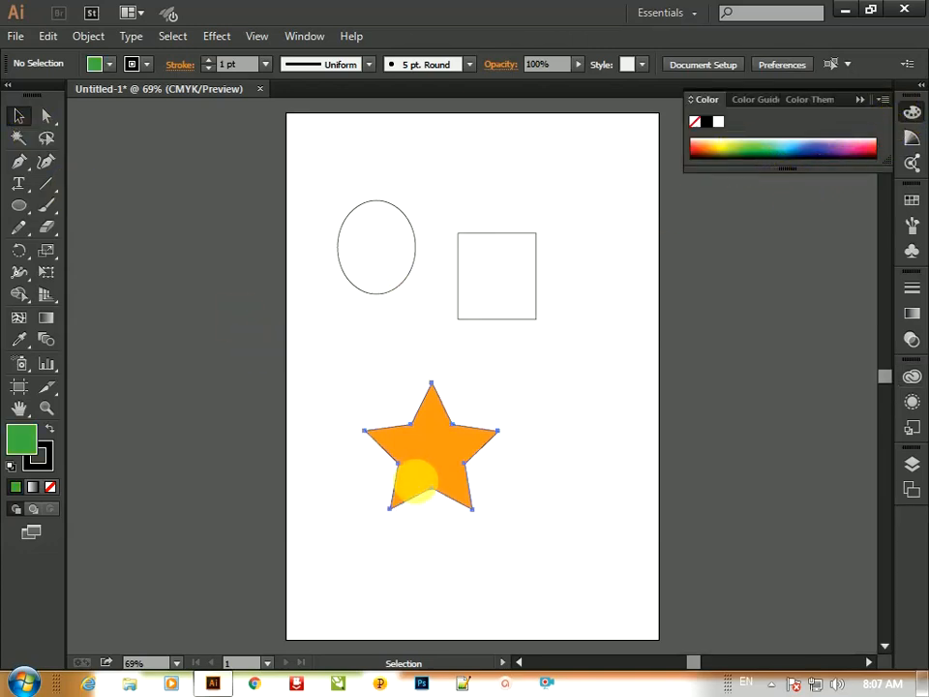
click(414, 477)
drag(724, 158, 771, 156)
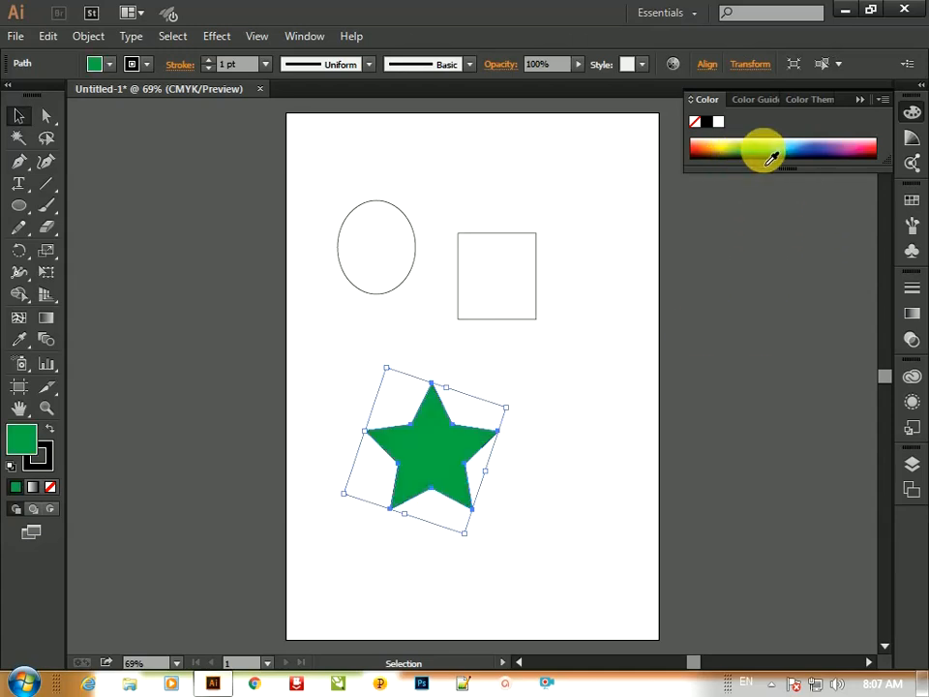
- Show the CMYK sliders and set the star's fill to C 45, M 35 and Y 60 with a raised K value
click(692, 103)
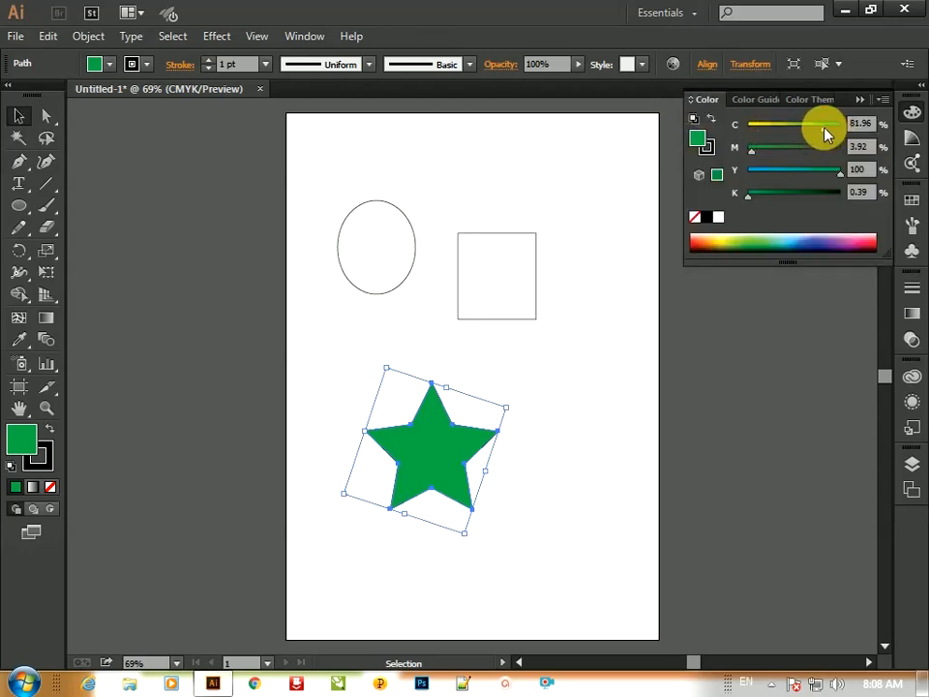
drag(824, 134, 779, 150)
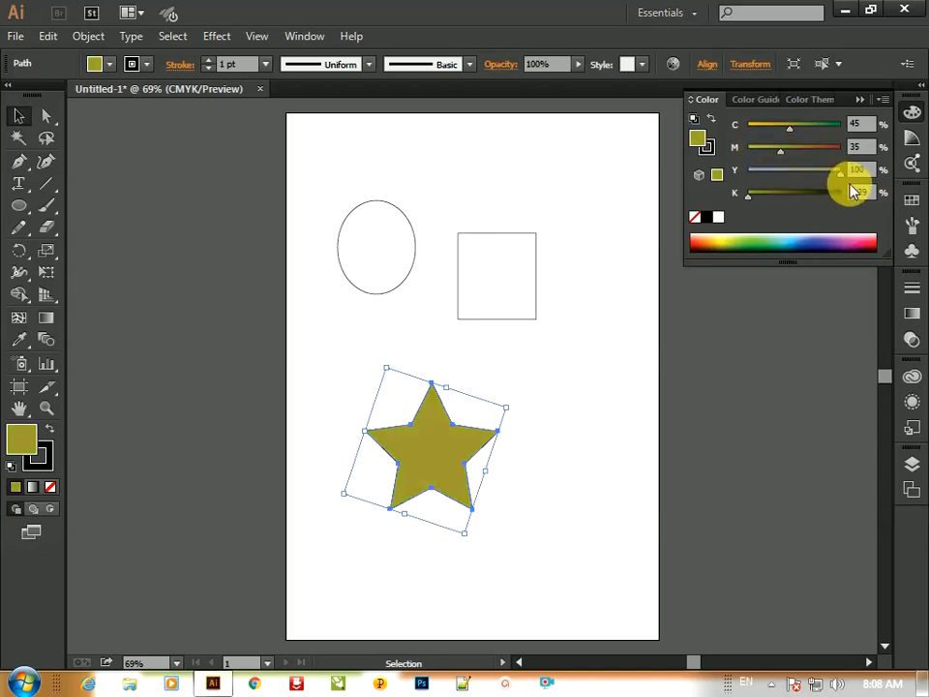
drag(838, 180, 802, 176)
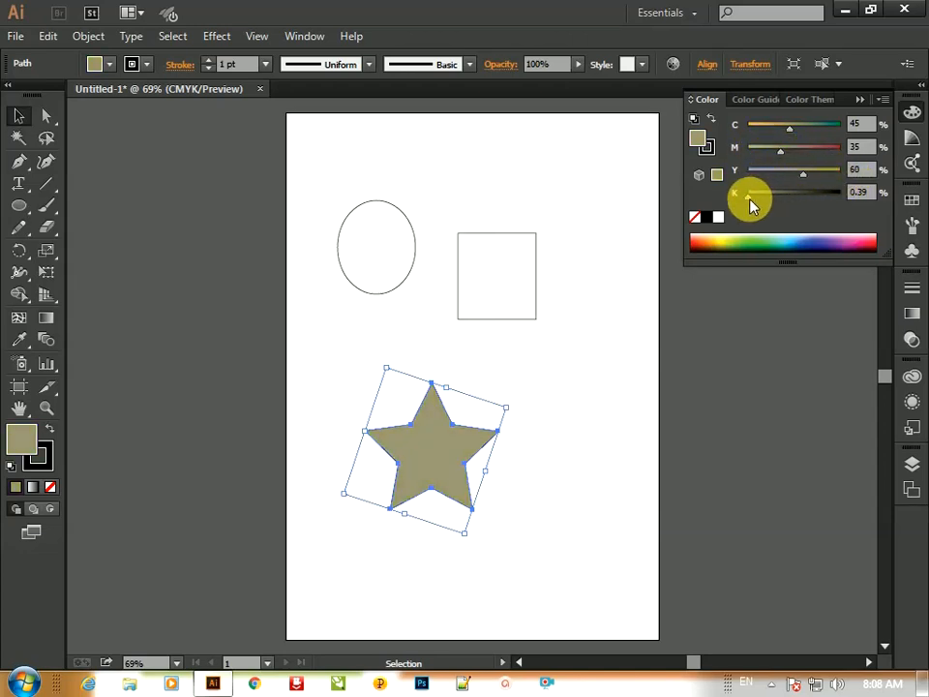
drag(751, 197, 780, 198)
click(859, 102)
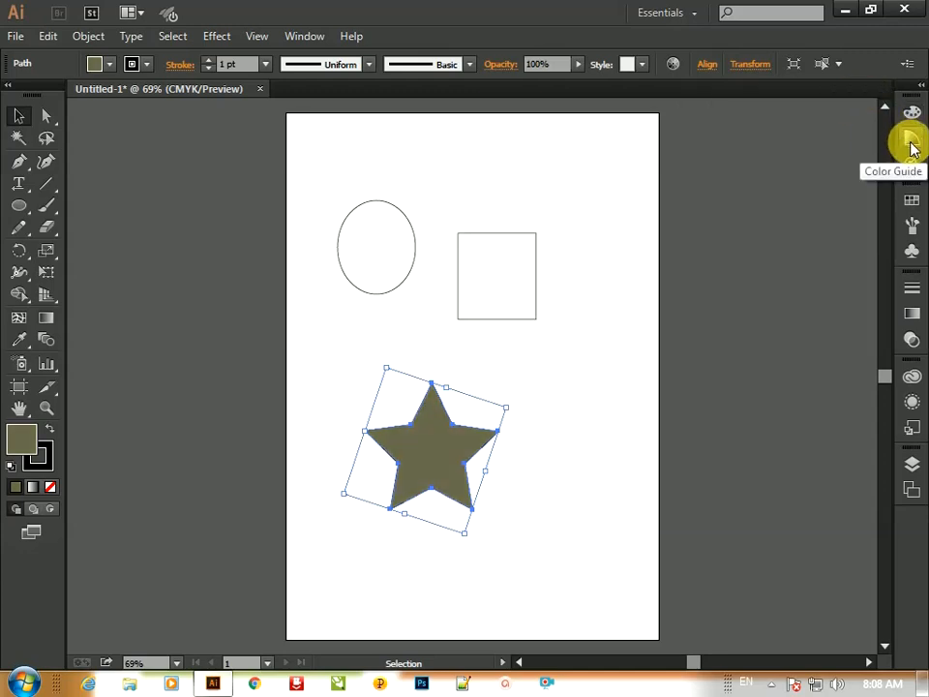
- Show the Color Guide and fill the star with the red swatch as the base colour
click(911, 145)
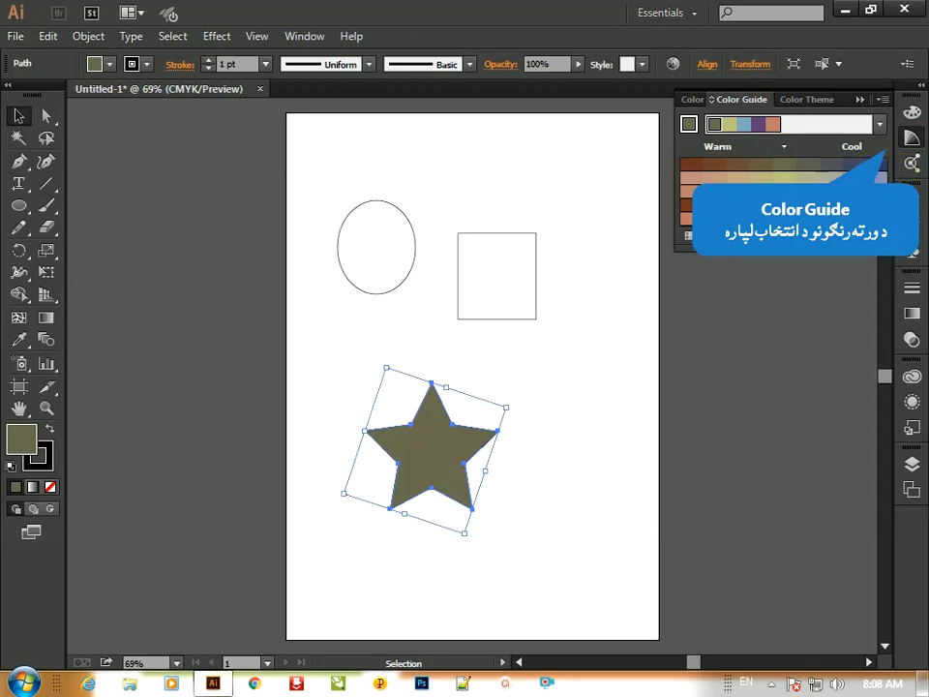
click(544, 518)
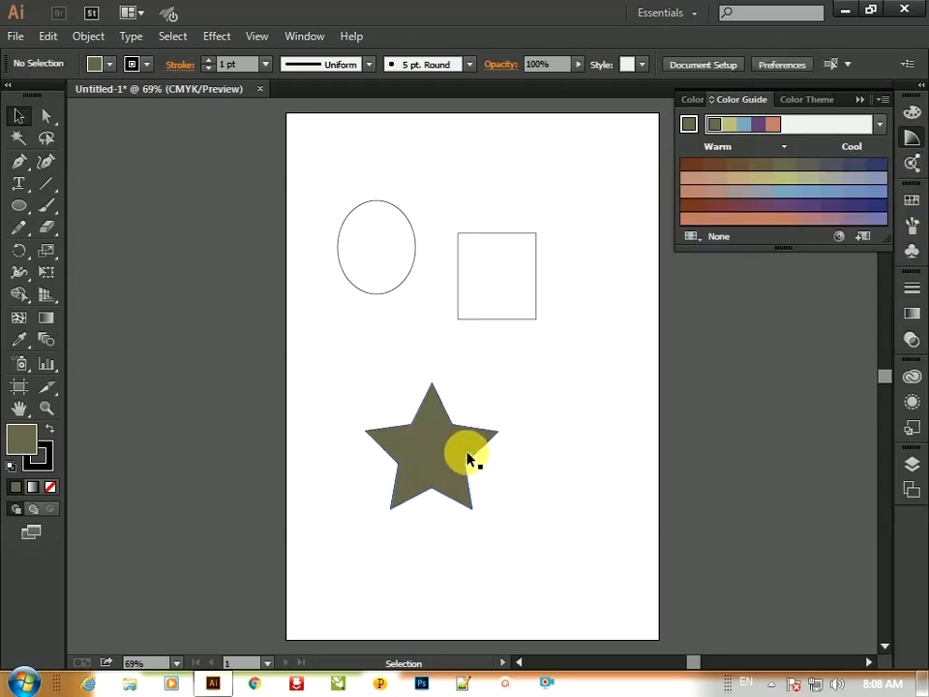
click(475, 458)
click(109, 64)
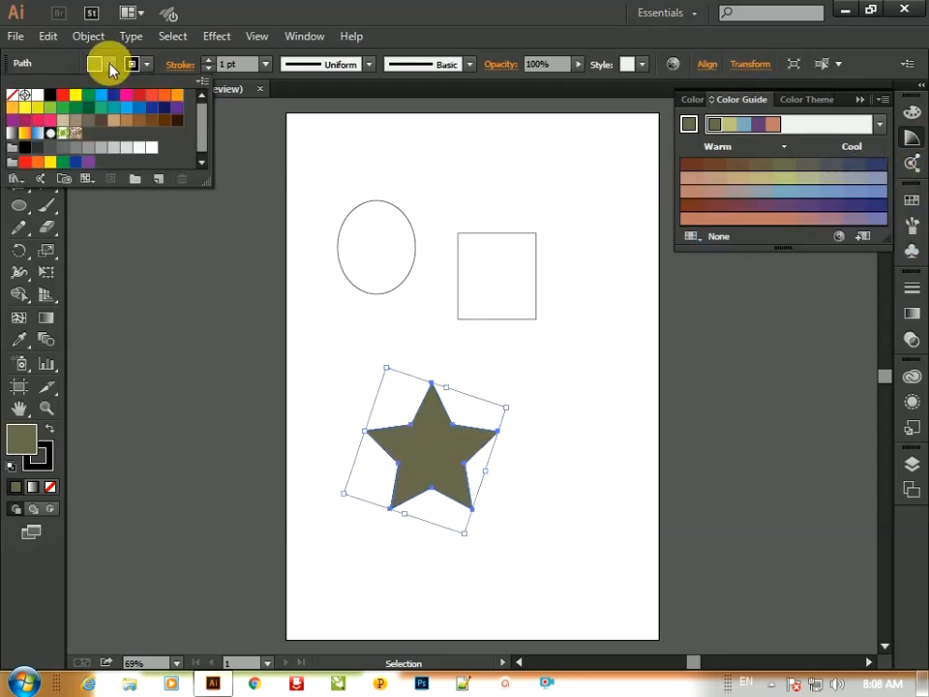
click(62, 94)
click(607, 364)
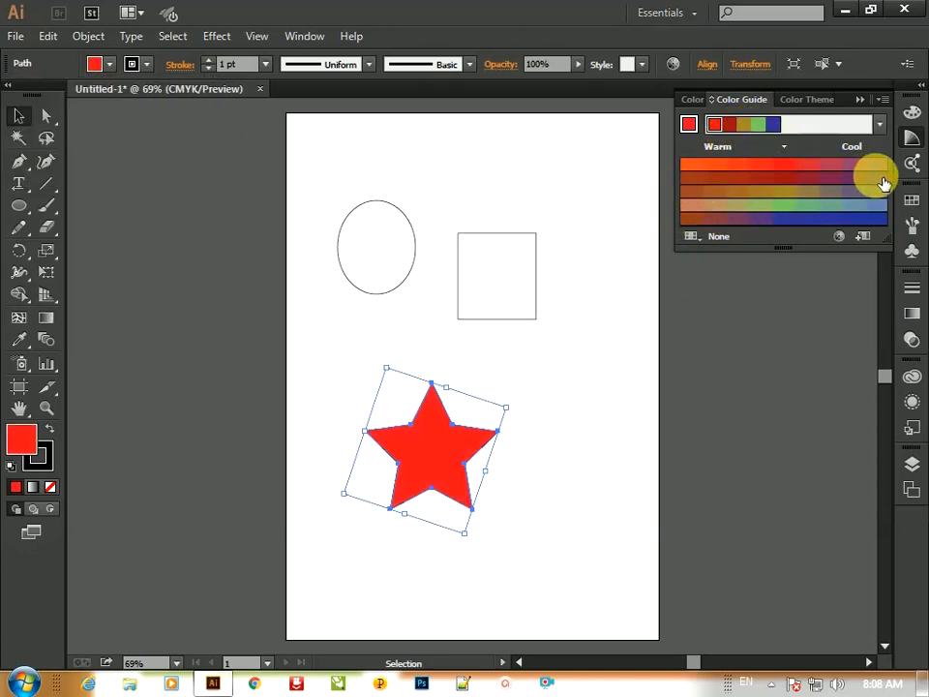
- Try orange, crimson and purple variations from the Color Guide on the star, settling on a dark brick red
click(720, 171)
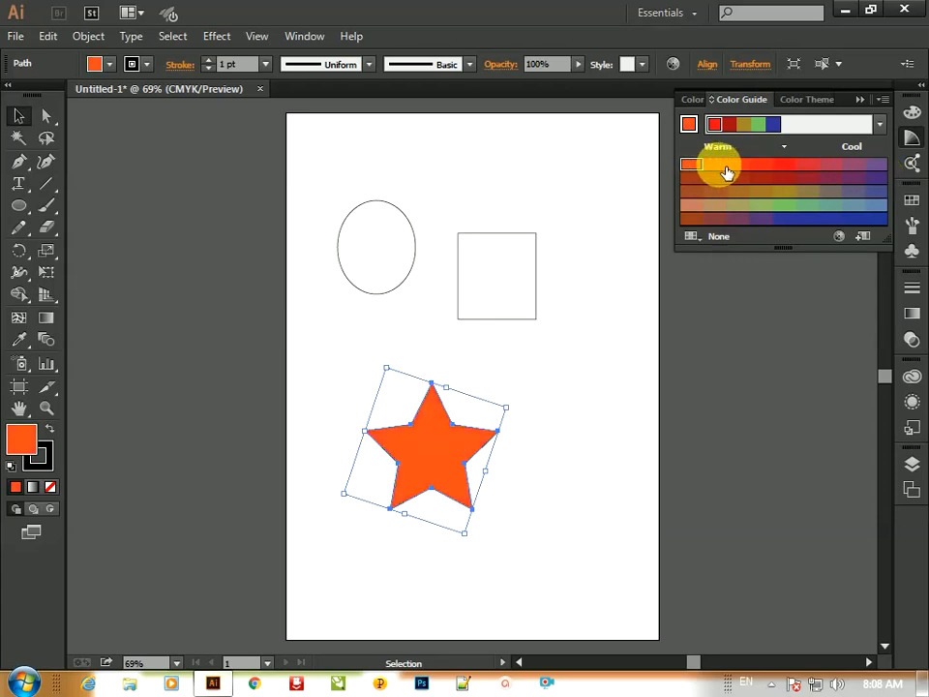
click(806, 165)
click(853, 166)
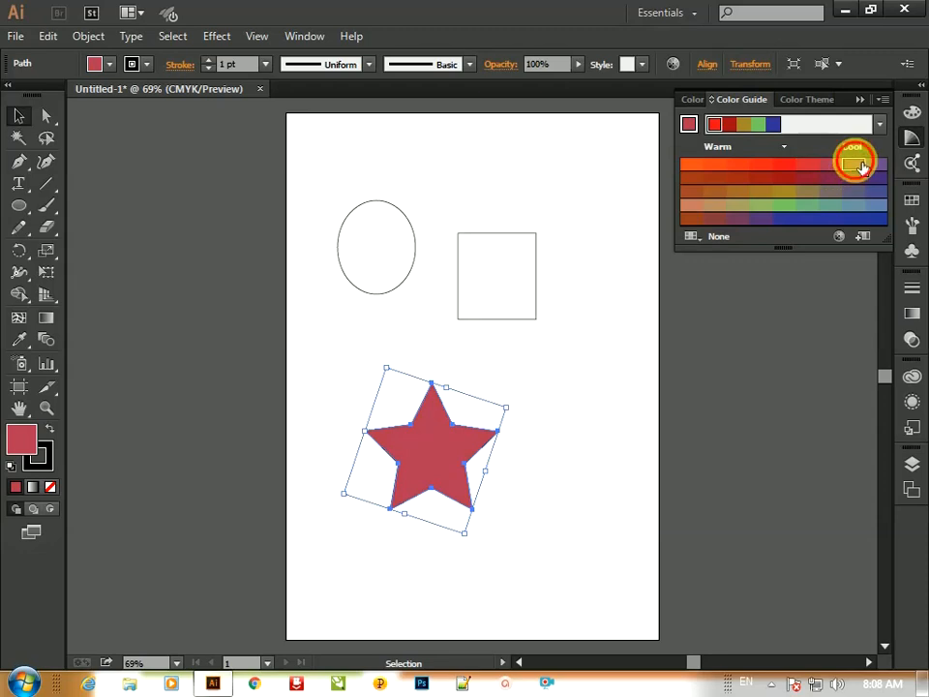
click(876, 166)
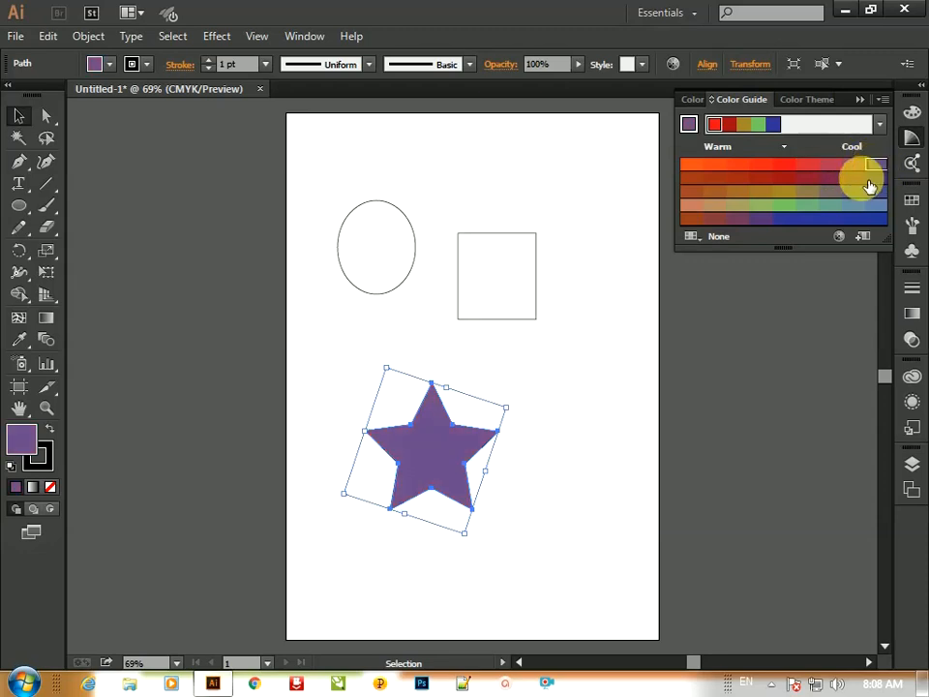
click(714, 167)
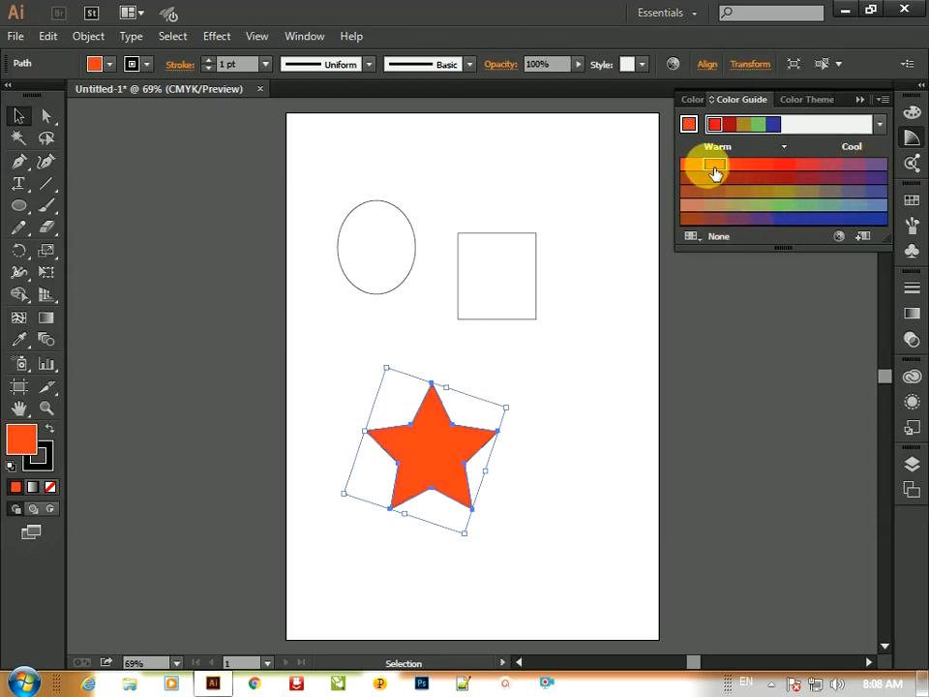
click(715, 178)
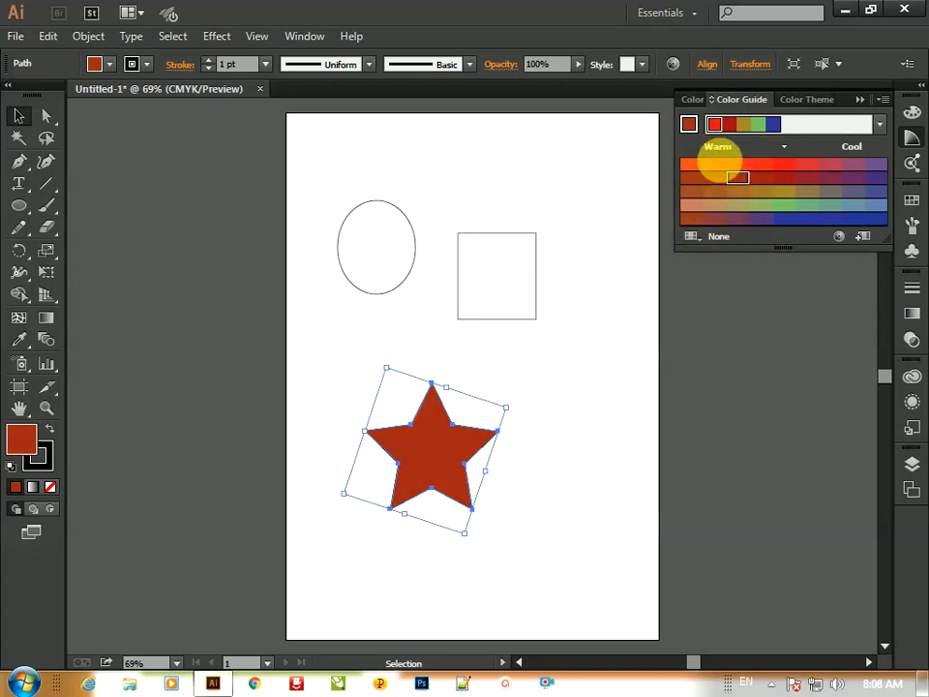
click(859, 102)
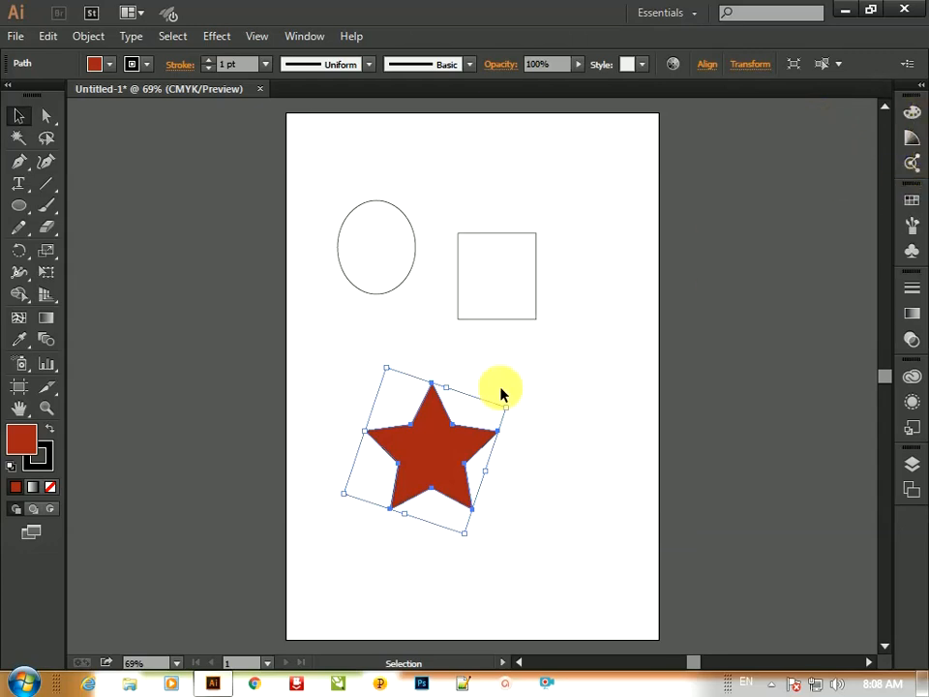
- With the star selected, show the Swatches panel and extend its height to reveal all the swatch rows
click(564, 465)
click(448, 452)
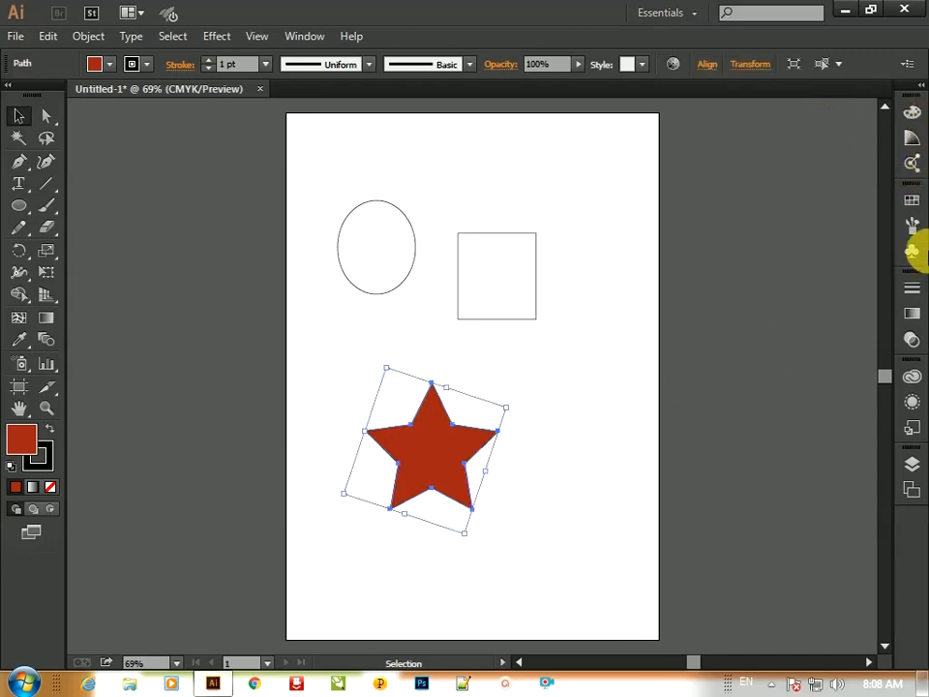
click(915, 207)
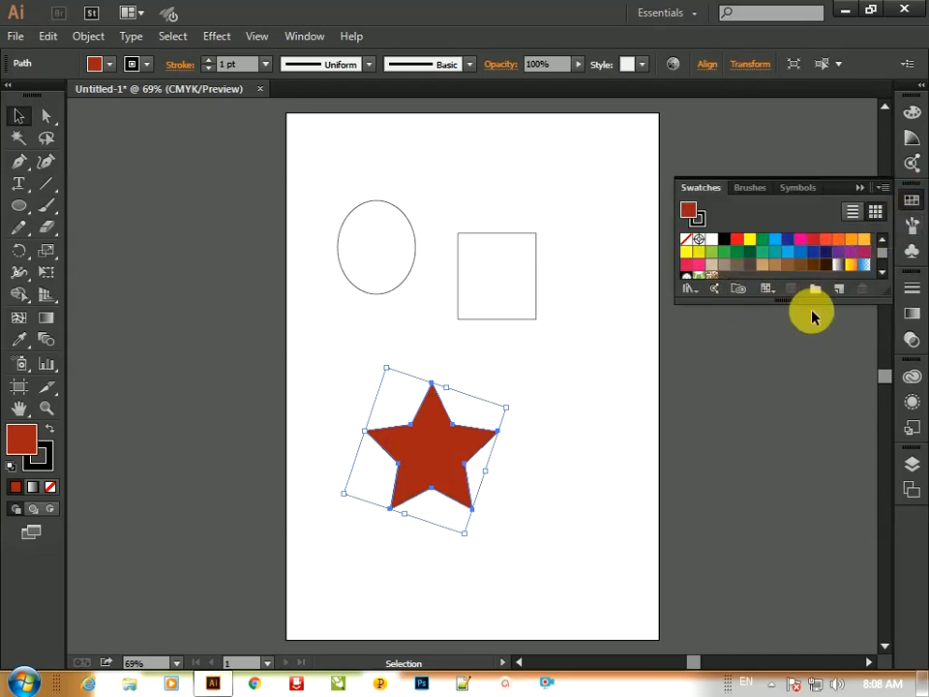
drag(818, 310, 818, 379)
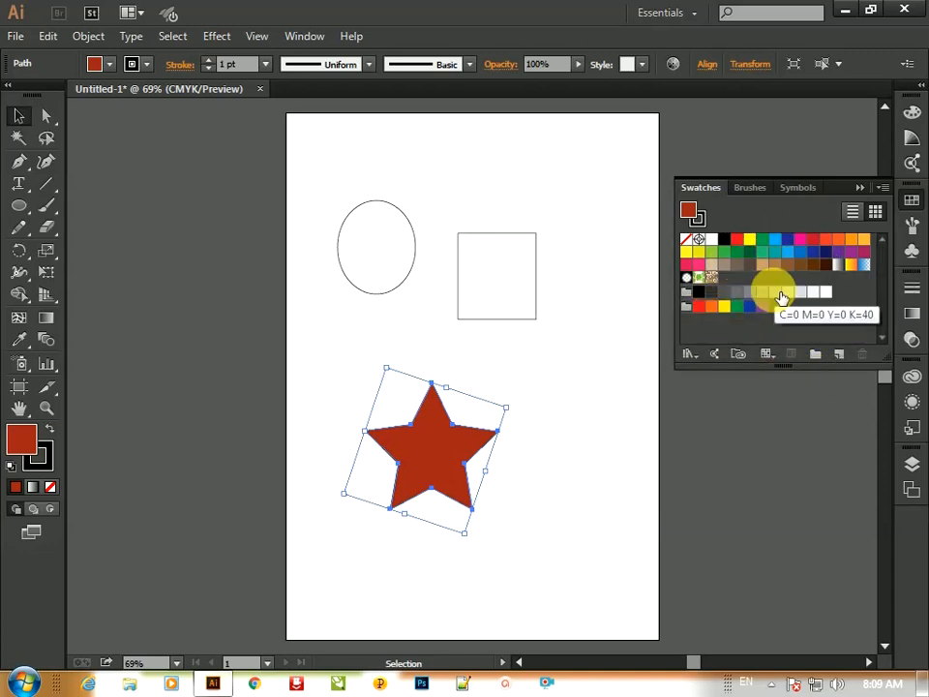
- Try green, blue and purple swatches as the star's fill, settling on the dark magenta swatch
click(762, 253)
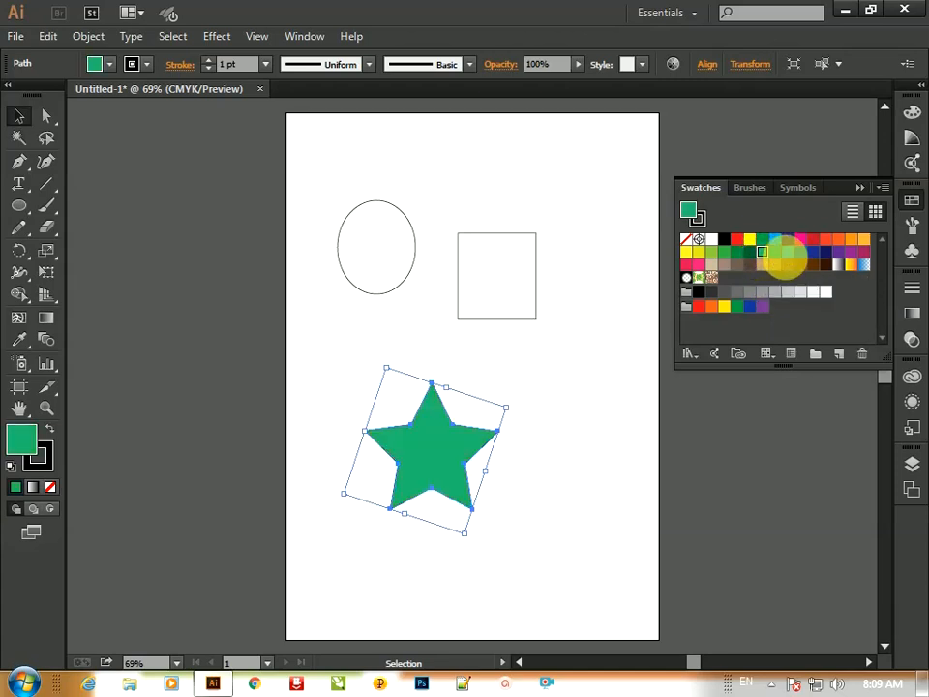
click(825, 252)
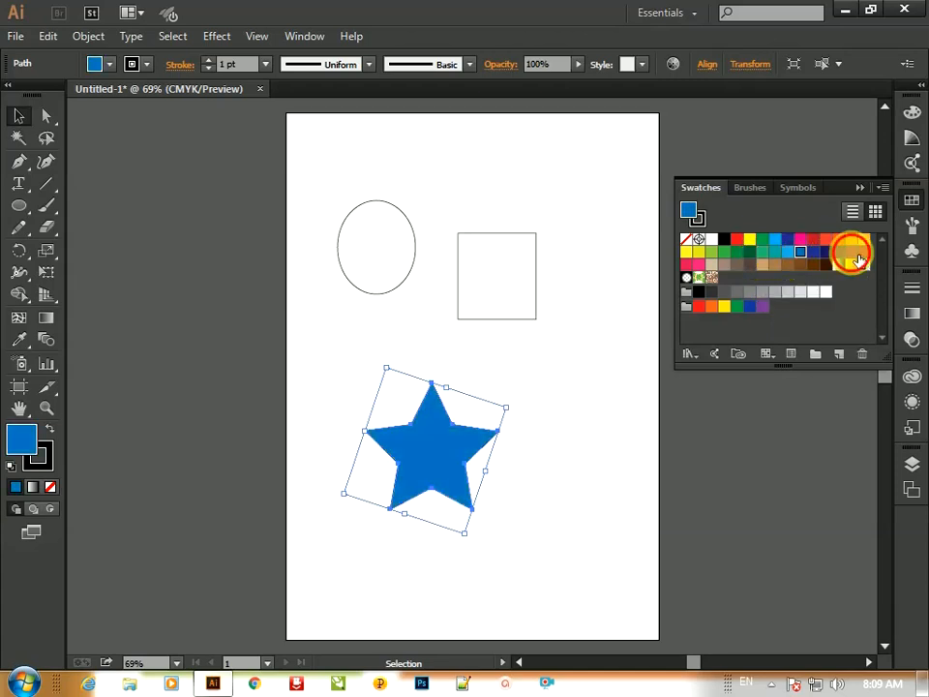
click(850, 253)
click(865, 256)
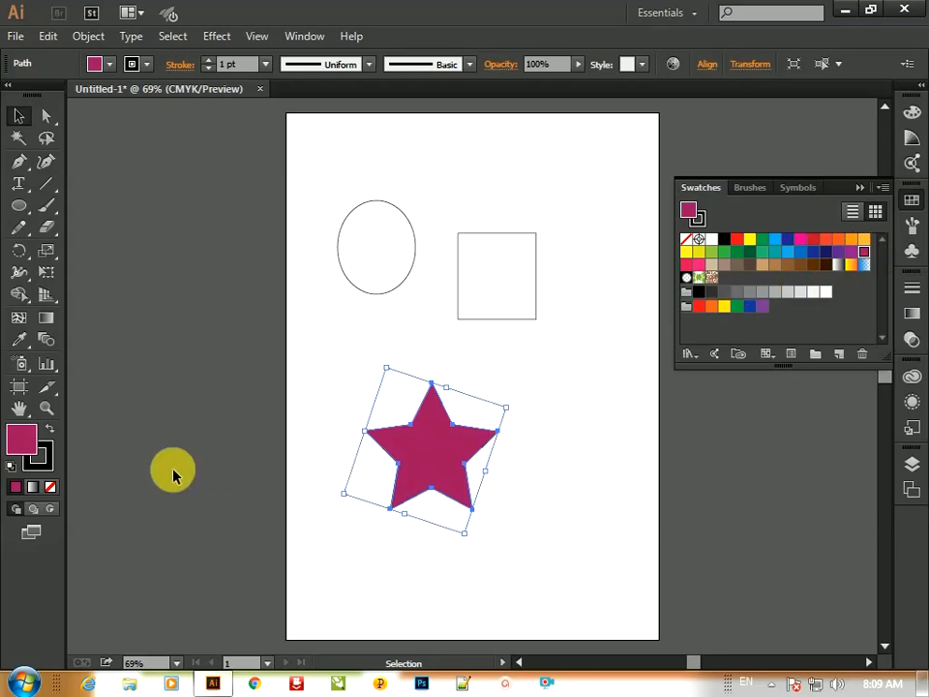
- Use the Color Picker to set the star's fill to yellow-orange FFC239
double_click(13, 445)
drag(646, 334, 664, 387)
drag(600, 207, 564, 175)
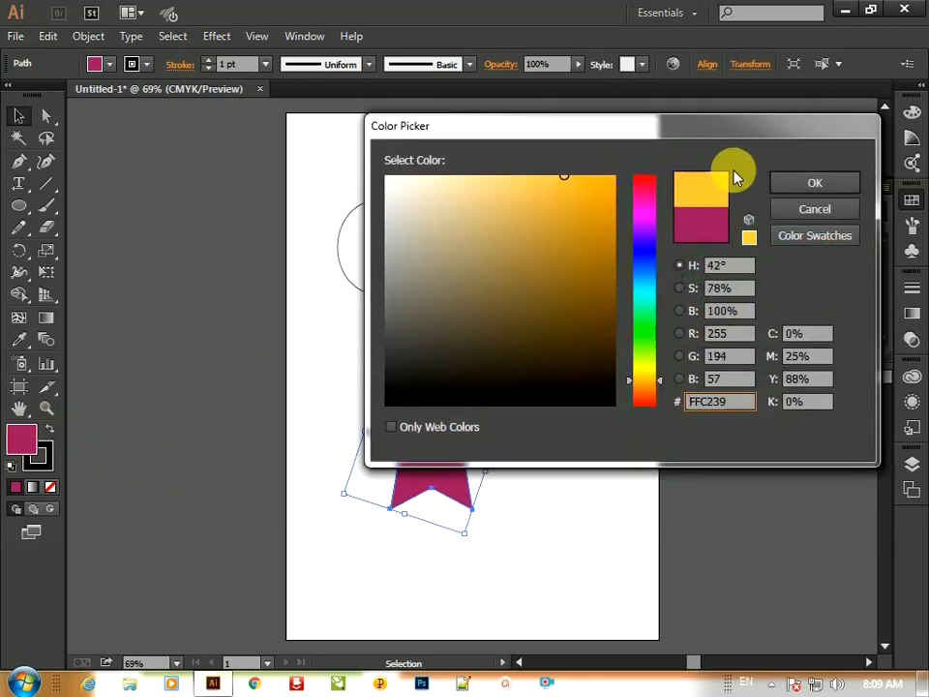
click(789, 186)
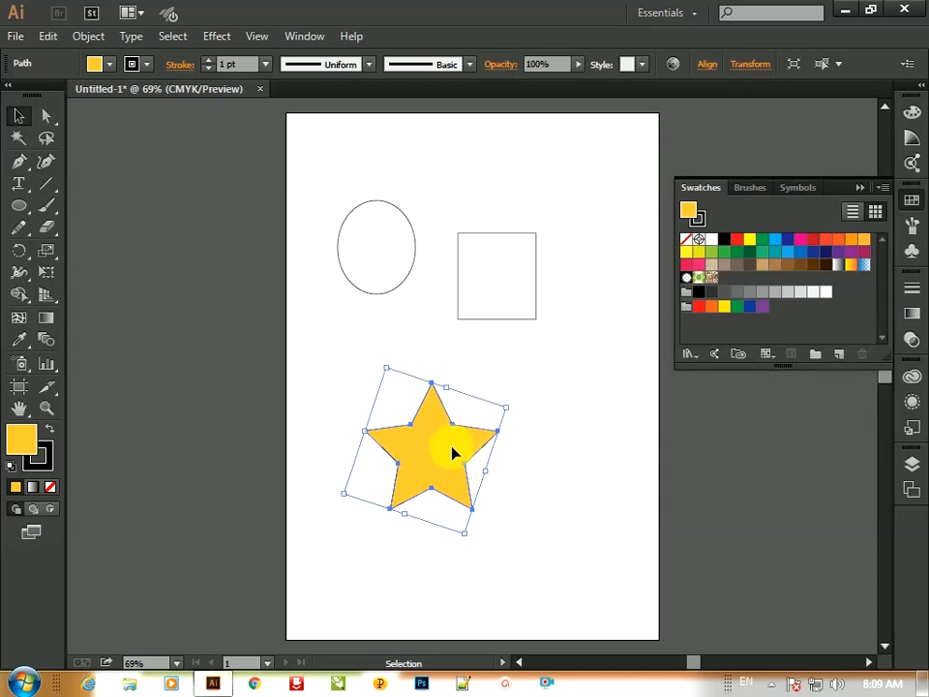
- Add the star to the Swatches as a pattern and save its fill as the process swatch C=0 M=25 Y=88 K=0
drag(446, 457, 446, 439)
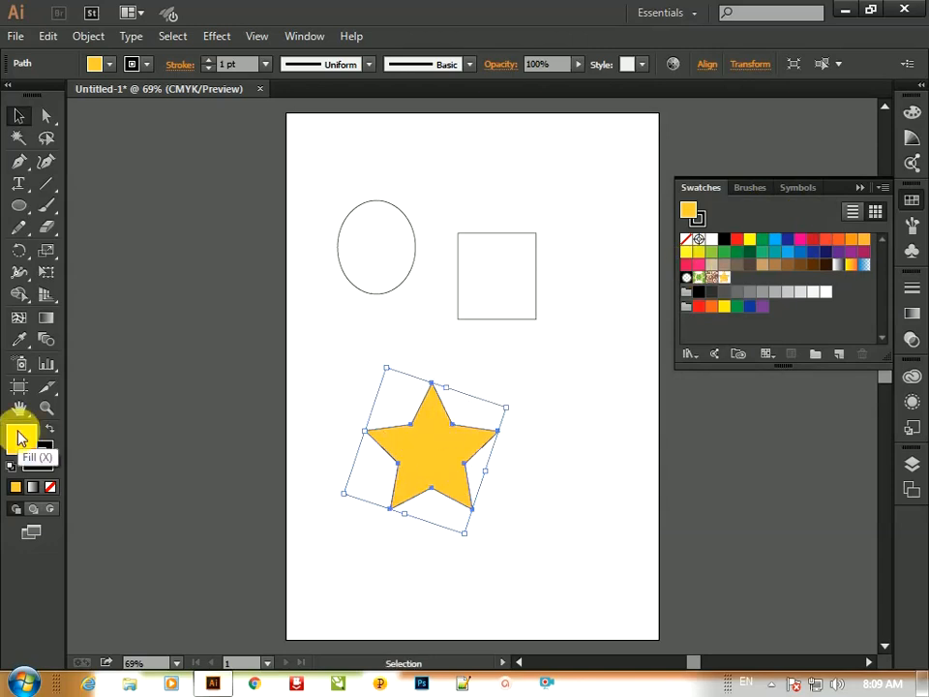
click(839, 360)
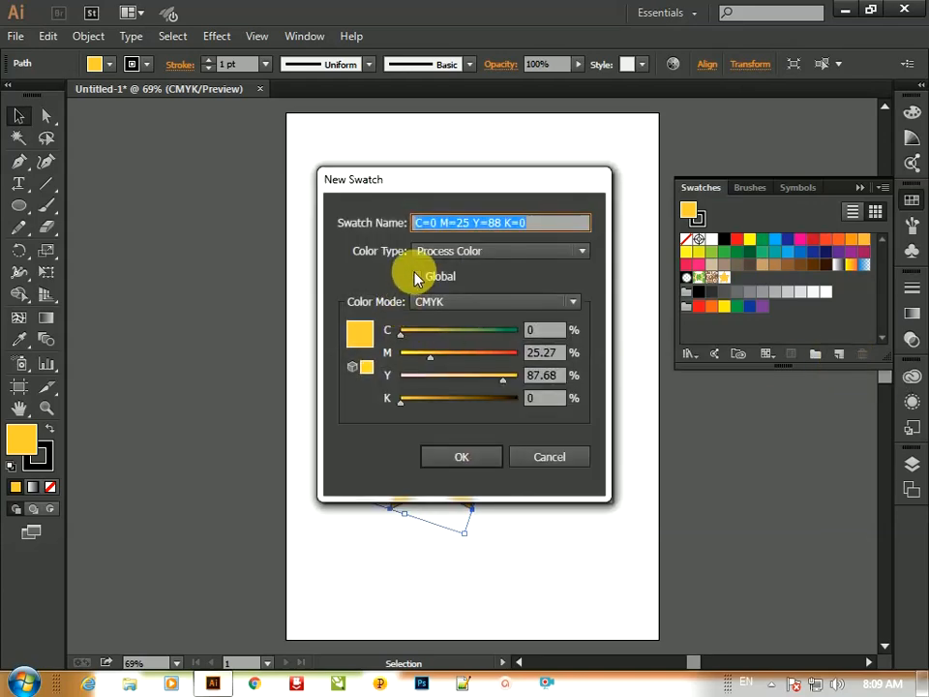
click(459, 464)
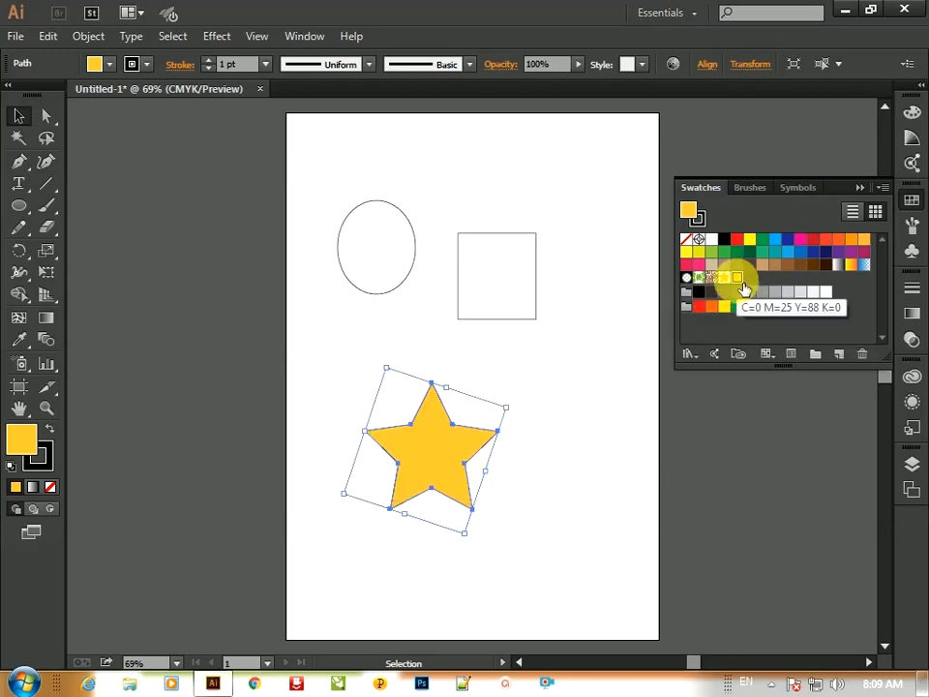
click(634, 397)
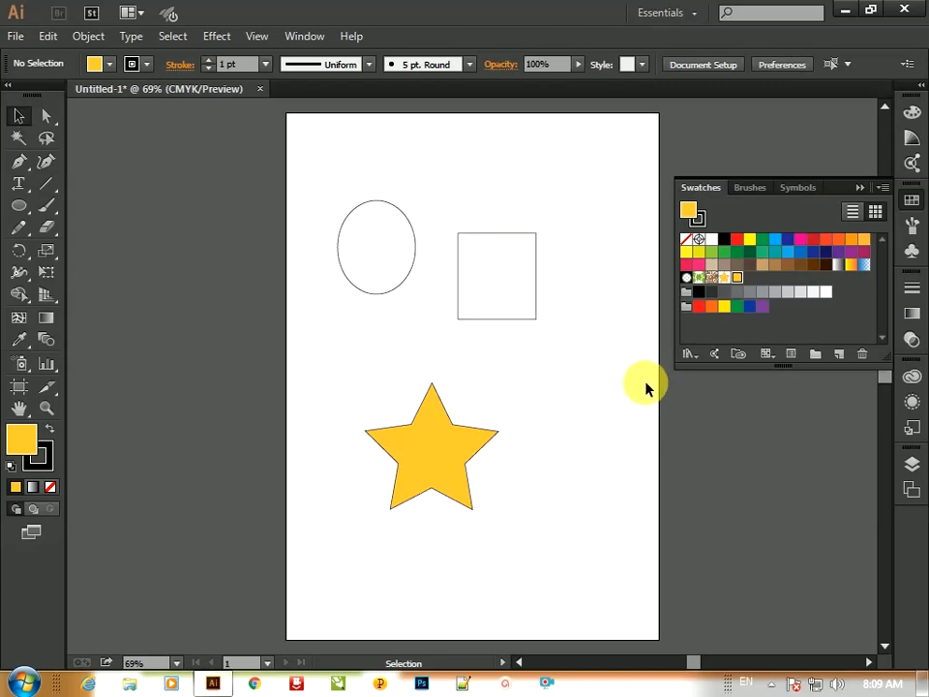
click(860, 188)
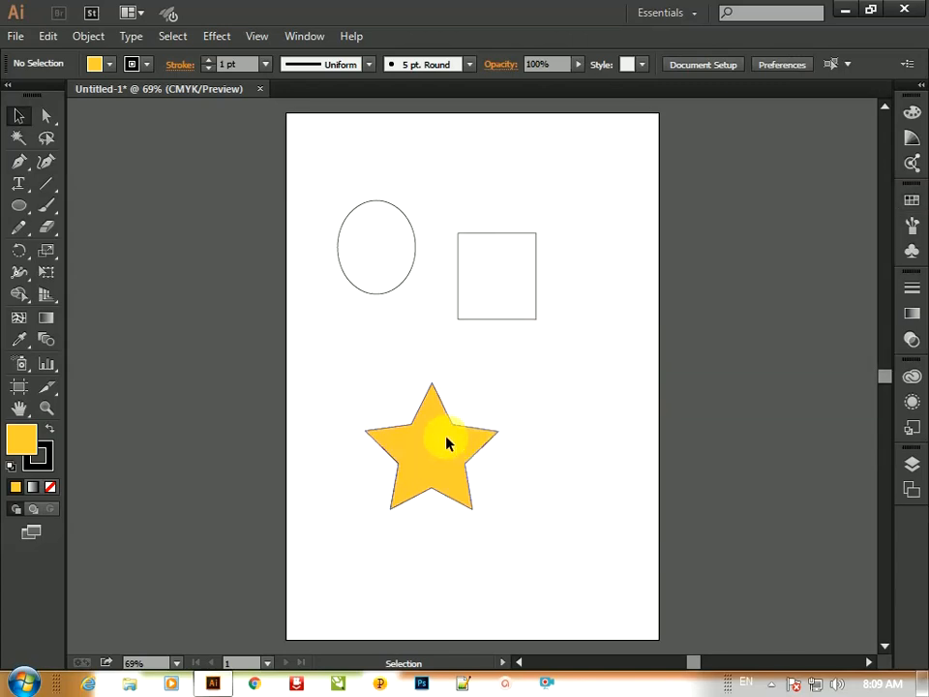
- Duplicate the yellow star up beside the square, fill the copy with a teal swatch and shift it slightly down
drag(446, 441, 597, 327)
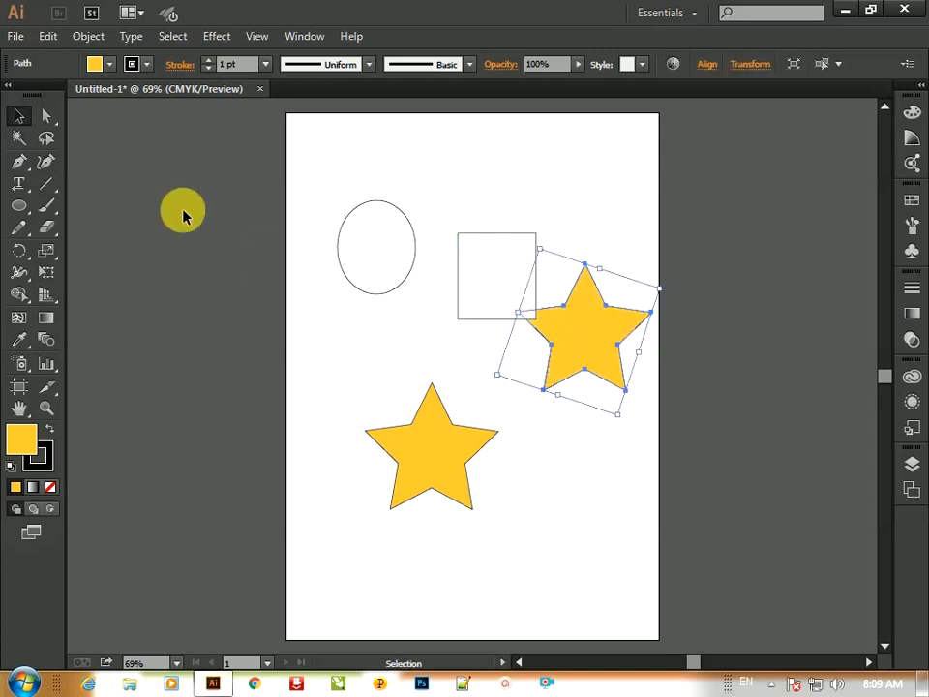
click(109, 64)
click(126, 107)
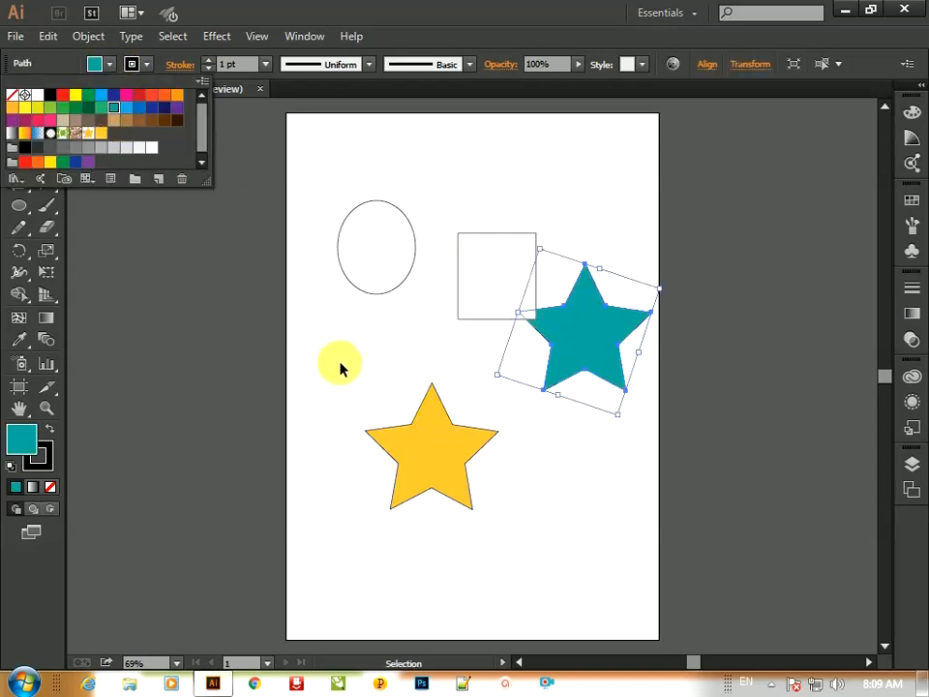
click(410, 412)
click(597, 475)
drag(592, 366, 583, 393)
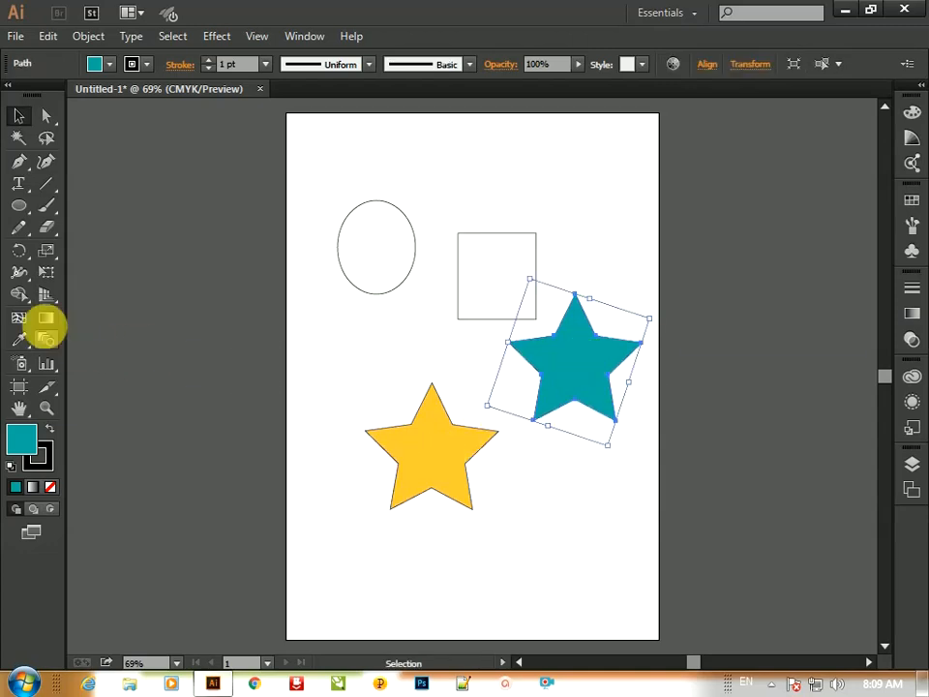
- Copy the teal fill from the duplicate star onto the original yellow star with the Eyedropper, and deselect it
click(394, 467)
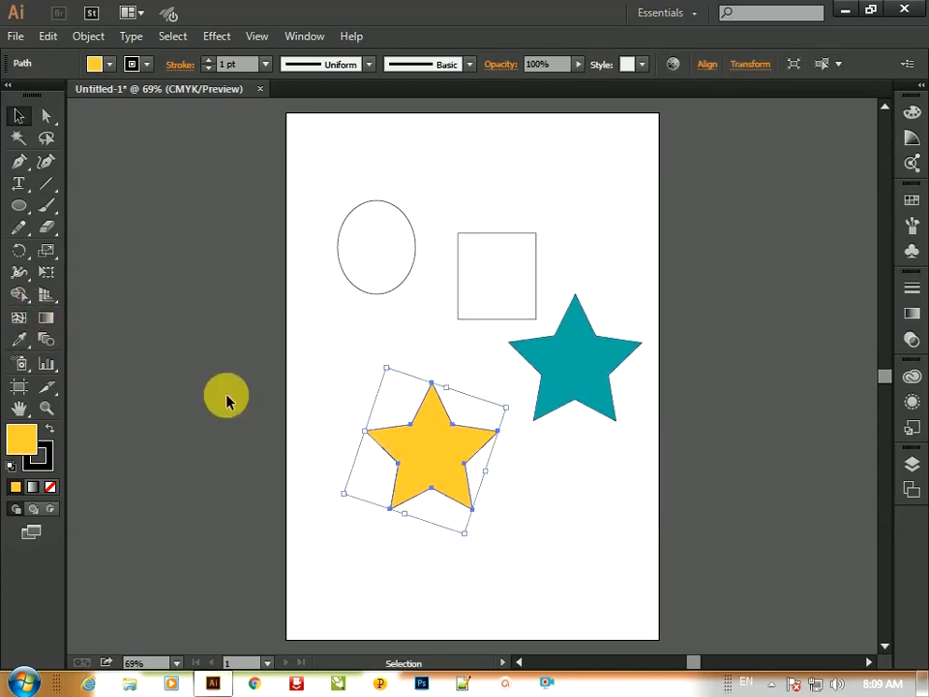
click(19, 342)
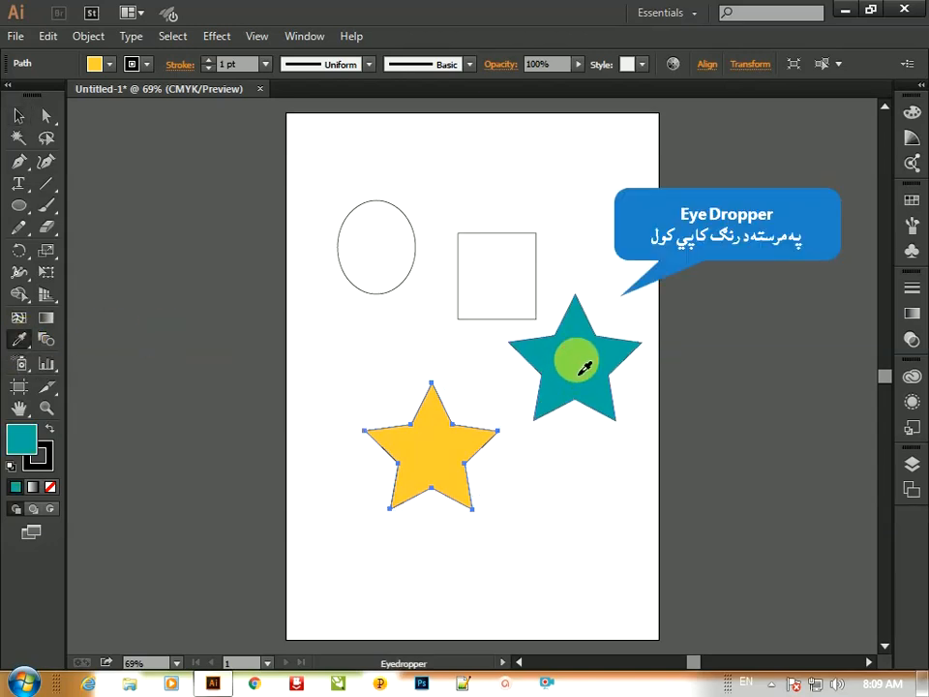
click(584, 367)
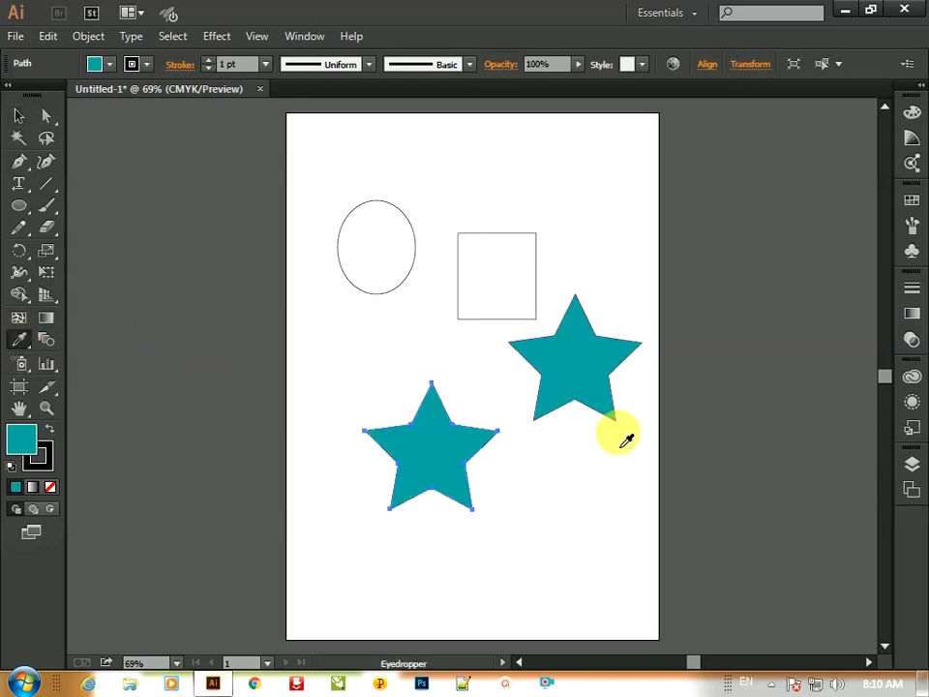
click(18, 118)
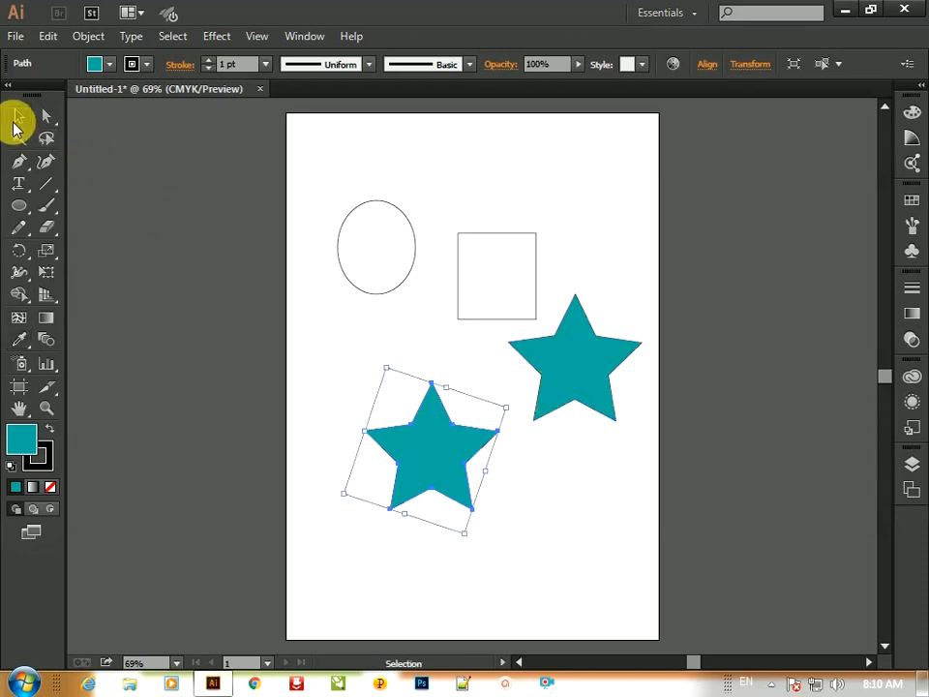
click(172, 396)
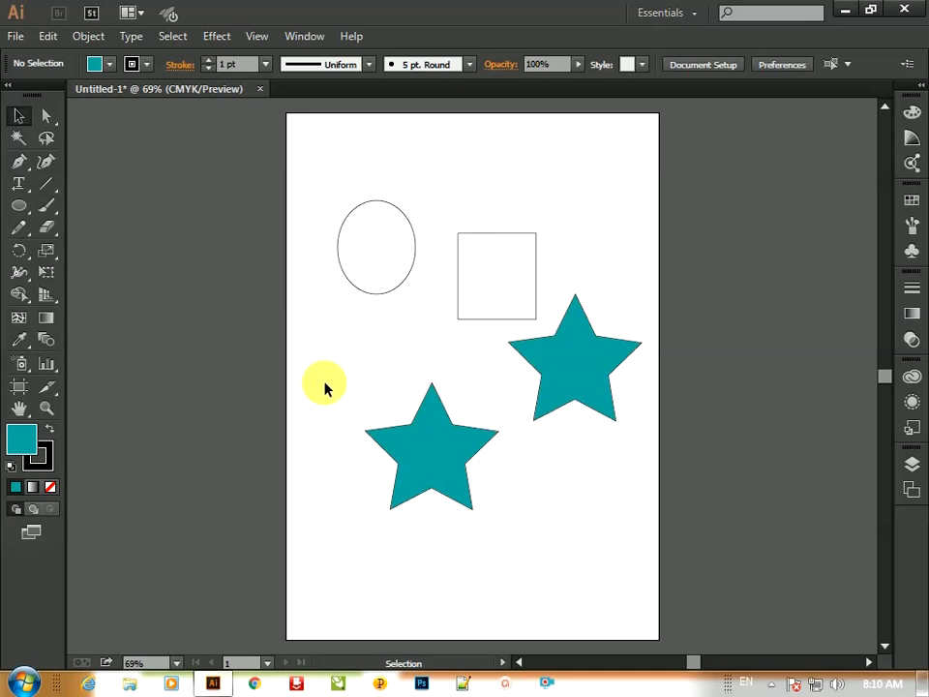
- Delete both teal stars from the artboard
click(507, 296)
click(570, 374)
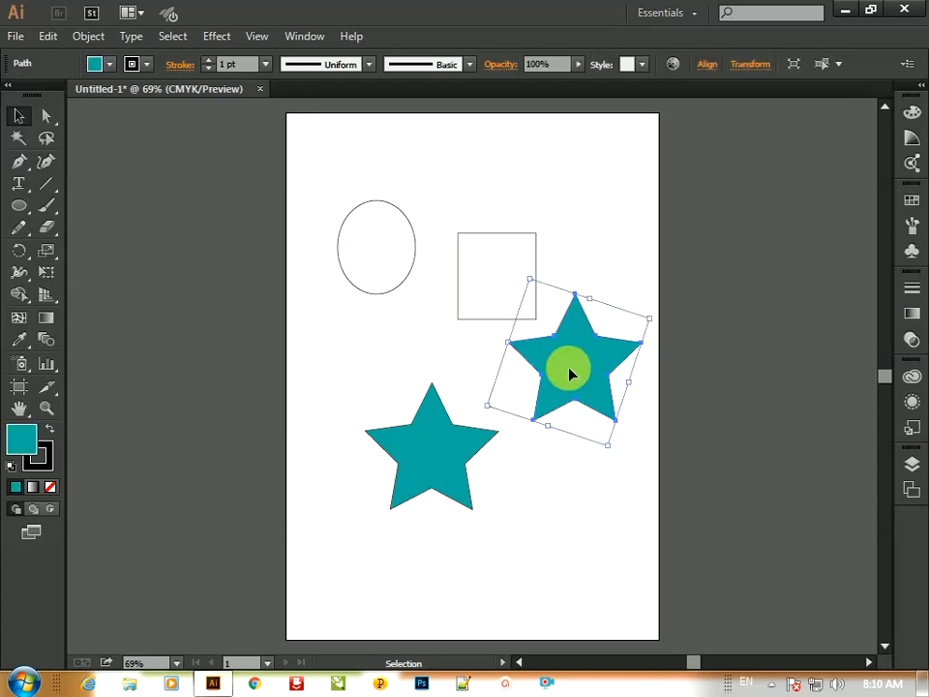
key(Delete)
click(477, 432)
key(Delete)
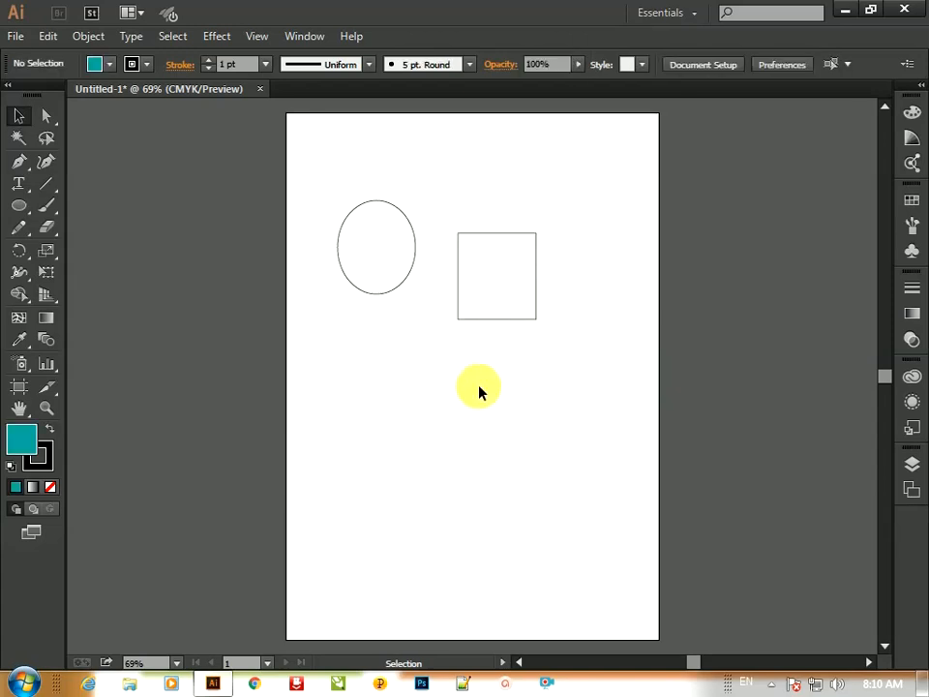
- Move the square below the ellipse, enlarge it into a wide rectangle and centre it horizontally on the artboard
drag(500, 295, 446, 452)
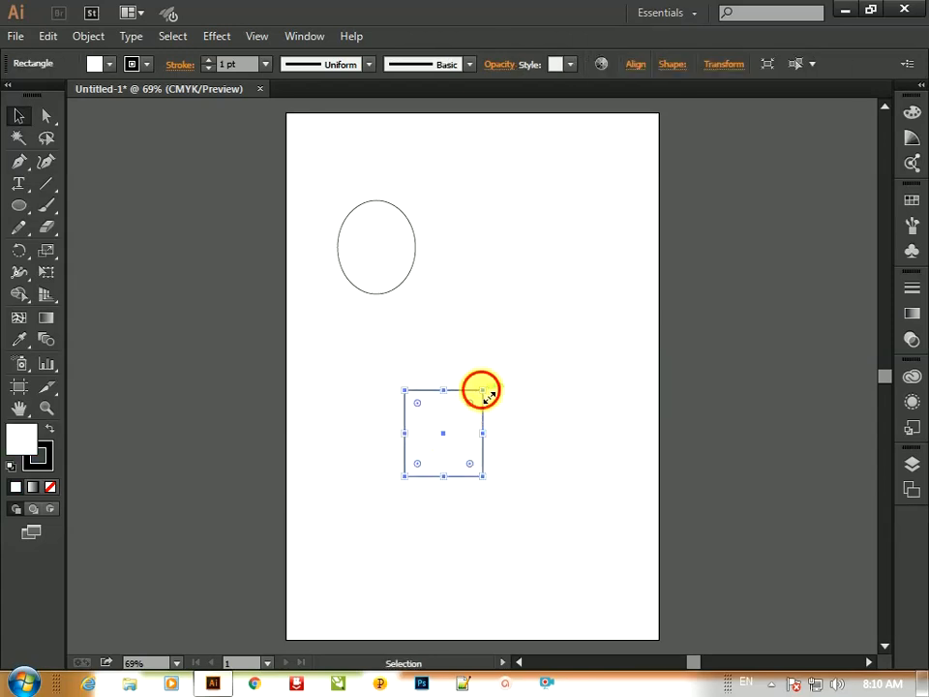
drag(484, 392, 643, 332)
drag(584, 401, 525, 426)
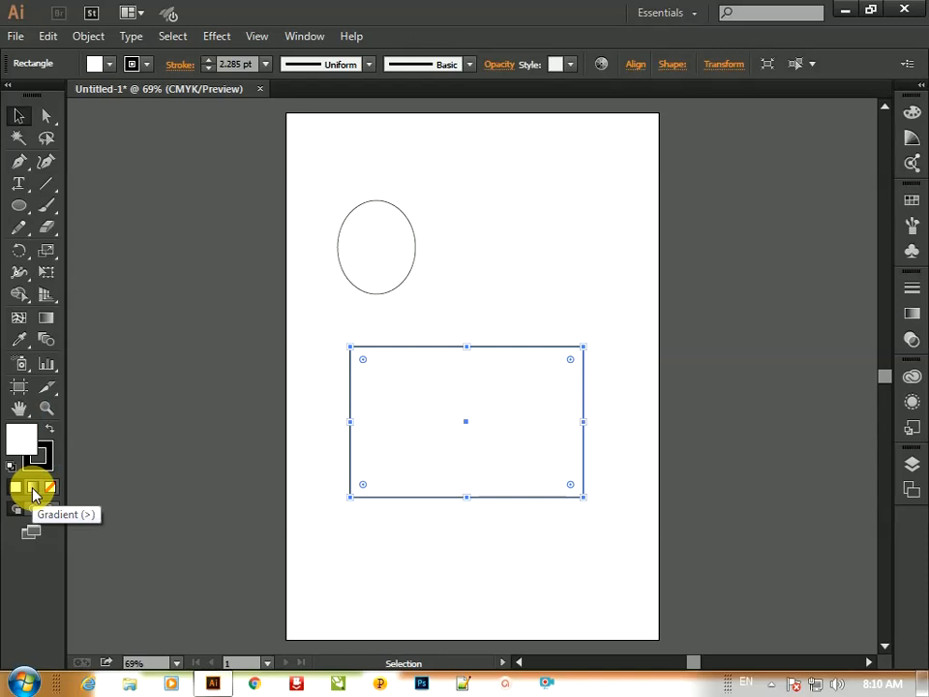
- Fill the wide rectangle with a linear gradient and change its black end stop to blue from the CMYK spectrum
click(33, 493)
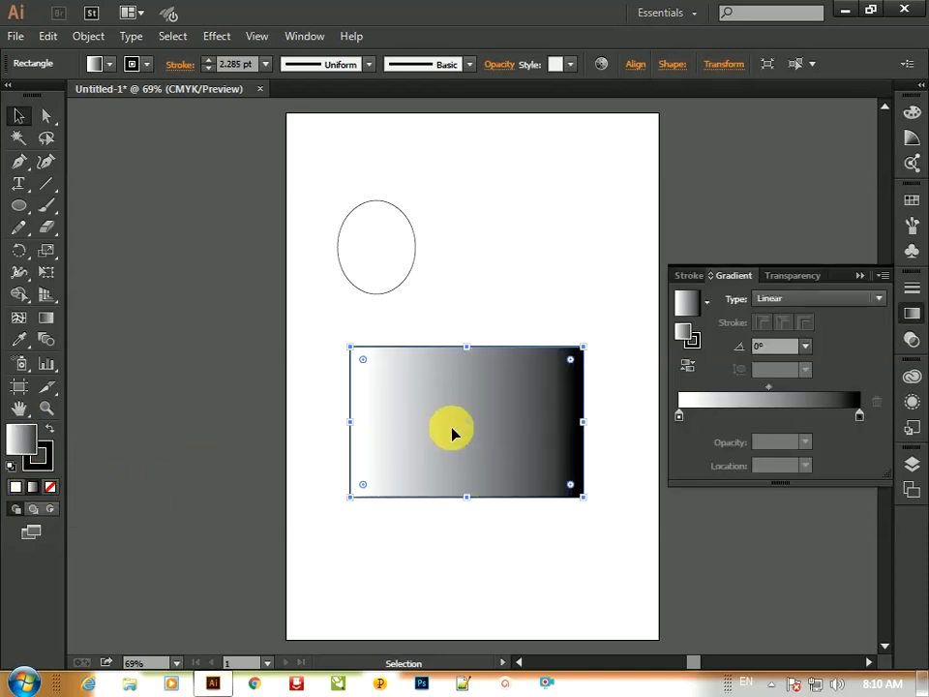
double_click(859, 418)
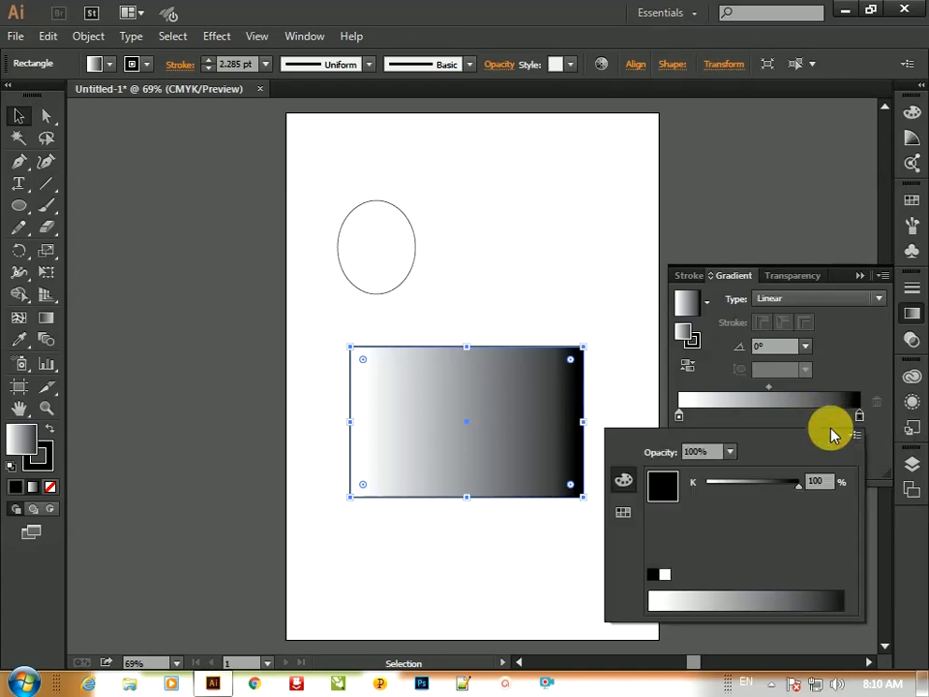
click(623, 511)
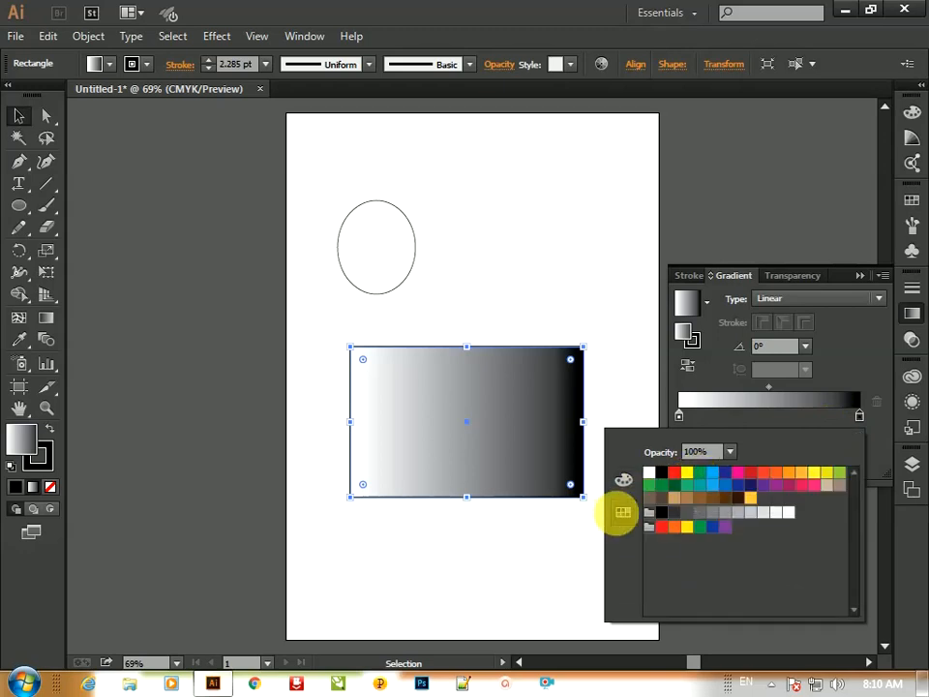
click(623, 479)
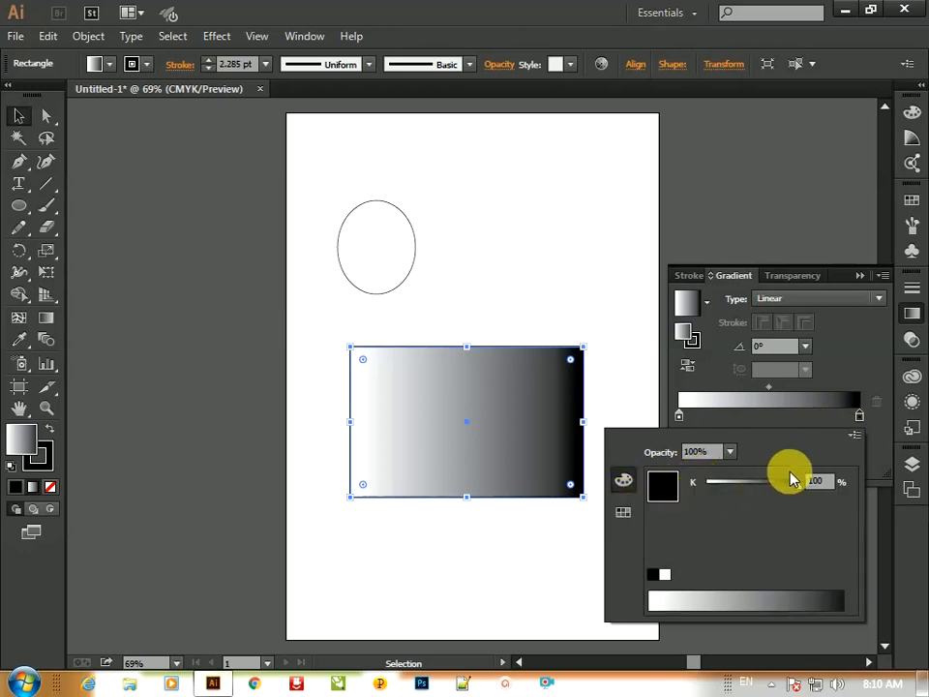
click(852, 436)
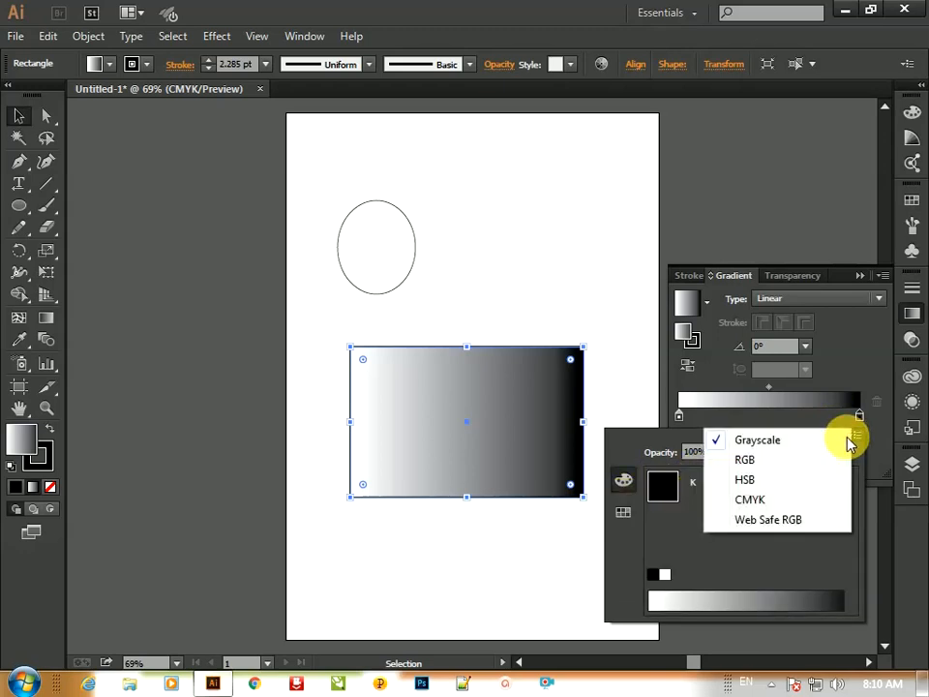
click(793, 500)
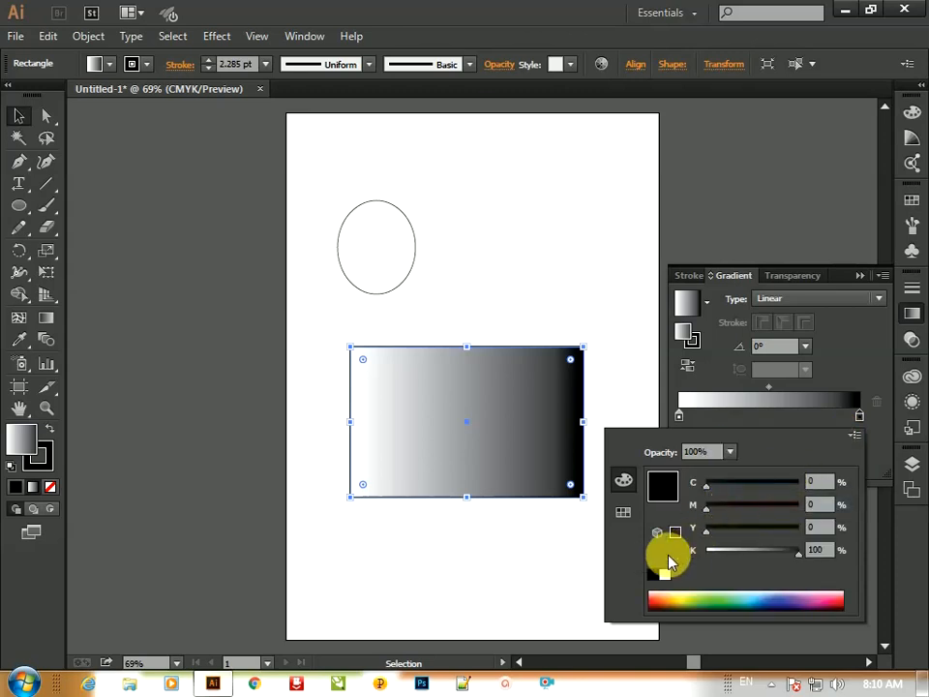
click(714, 602)
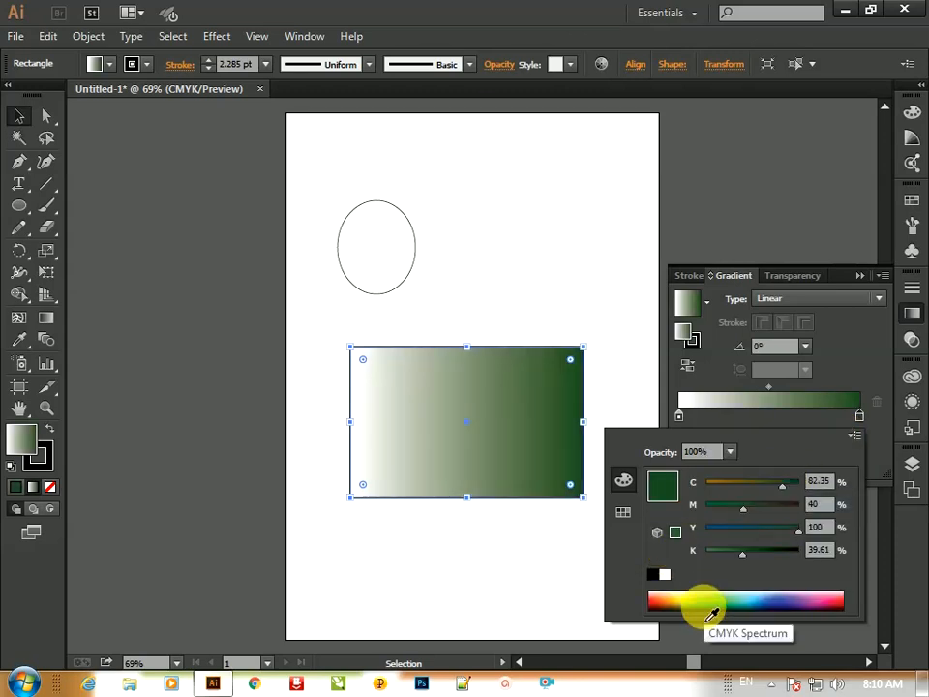
click(764, 600)
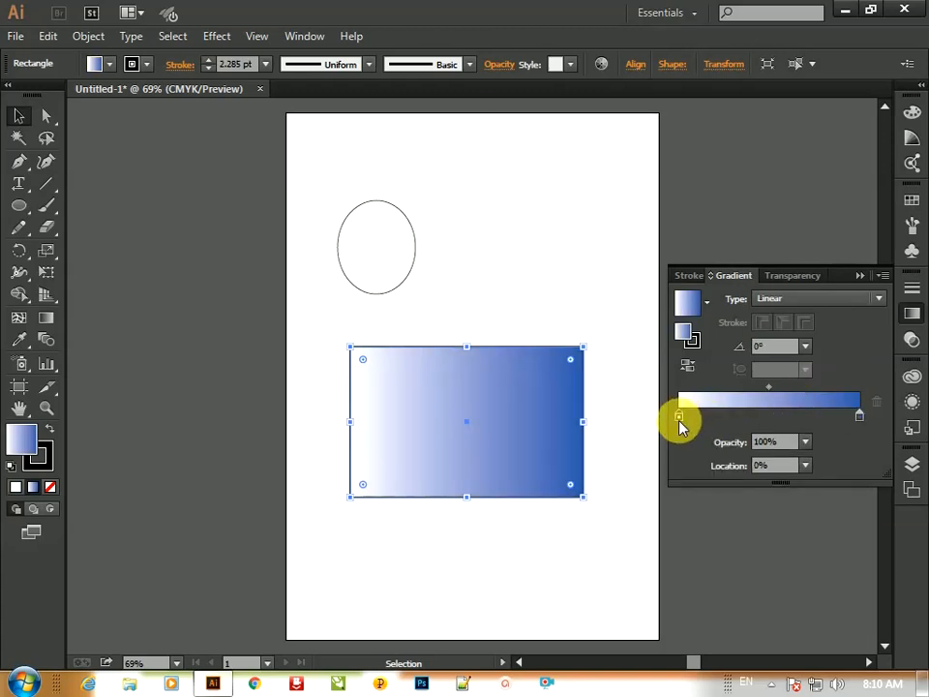
- Recolour the gradient's white start stop with a light blue swatch and add a third stop at about 27%
double_click(678, 419)
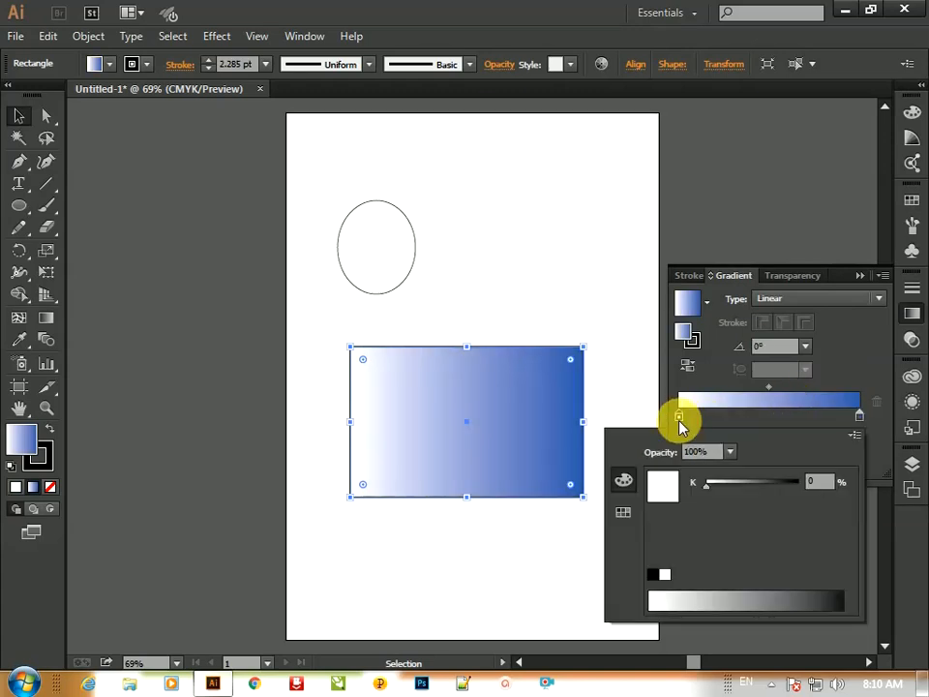
click(622, 512)
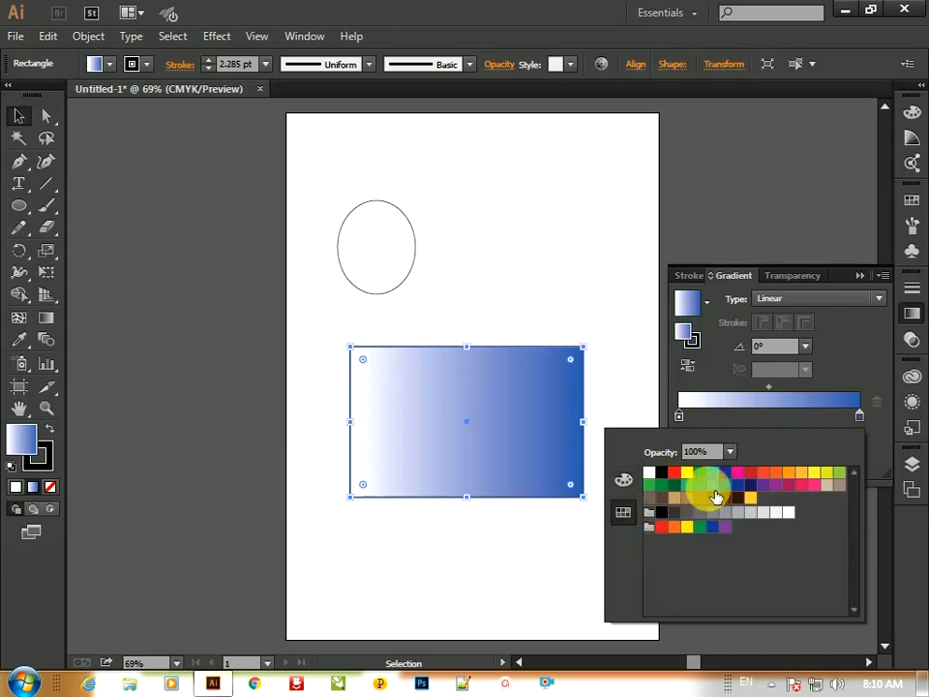
click(712, 527)
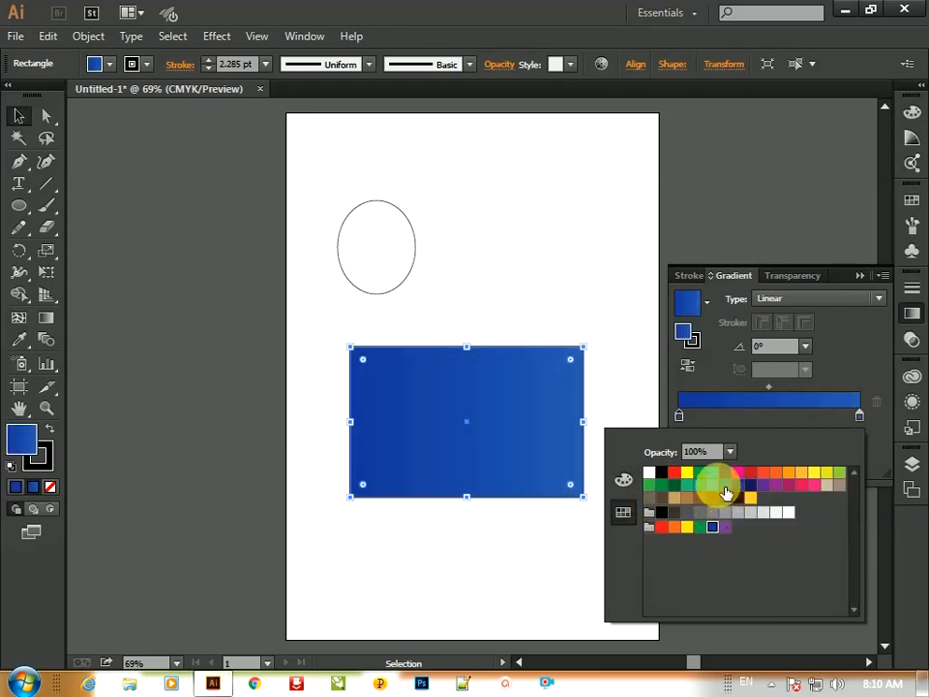
click(712, 483)
click(735, 428)
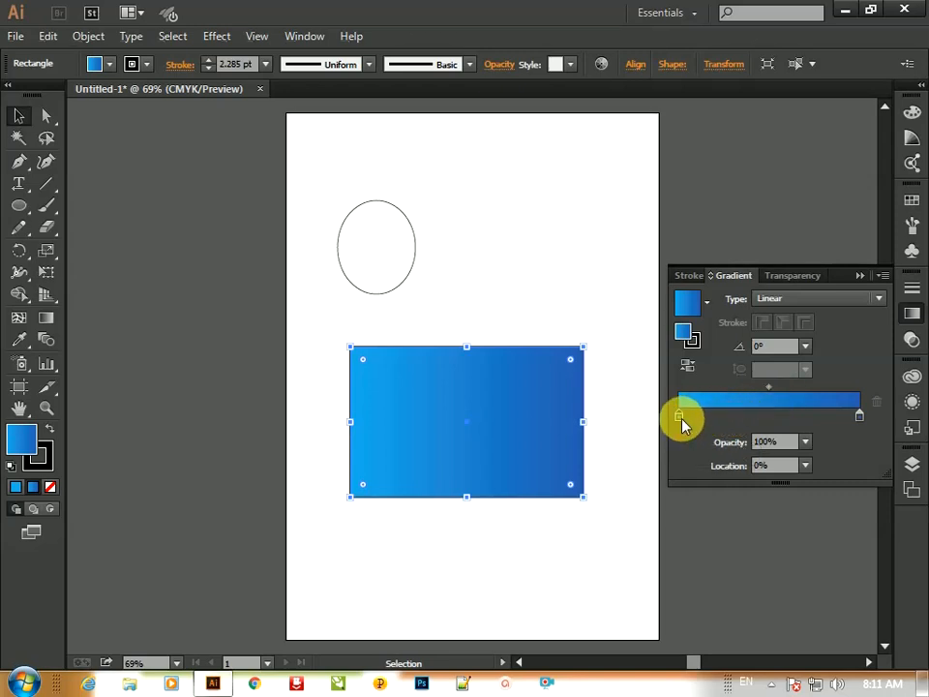
click(726, 416)
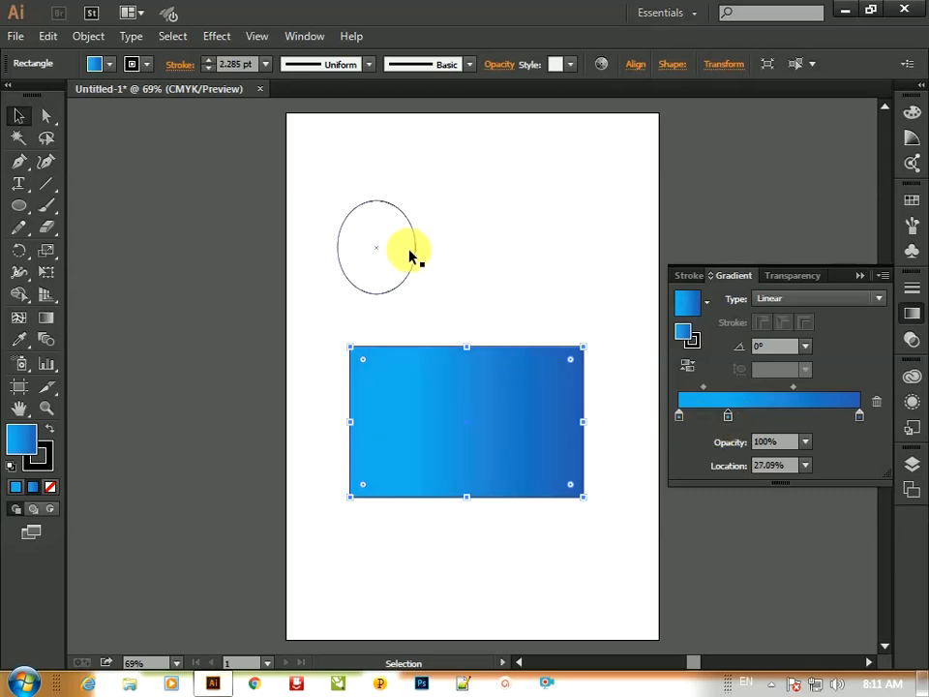
- Duplicate the ellipse to its upper right, delete the copy and reselect the gradient rectangle
drag(414, 250, 507, 226)
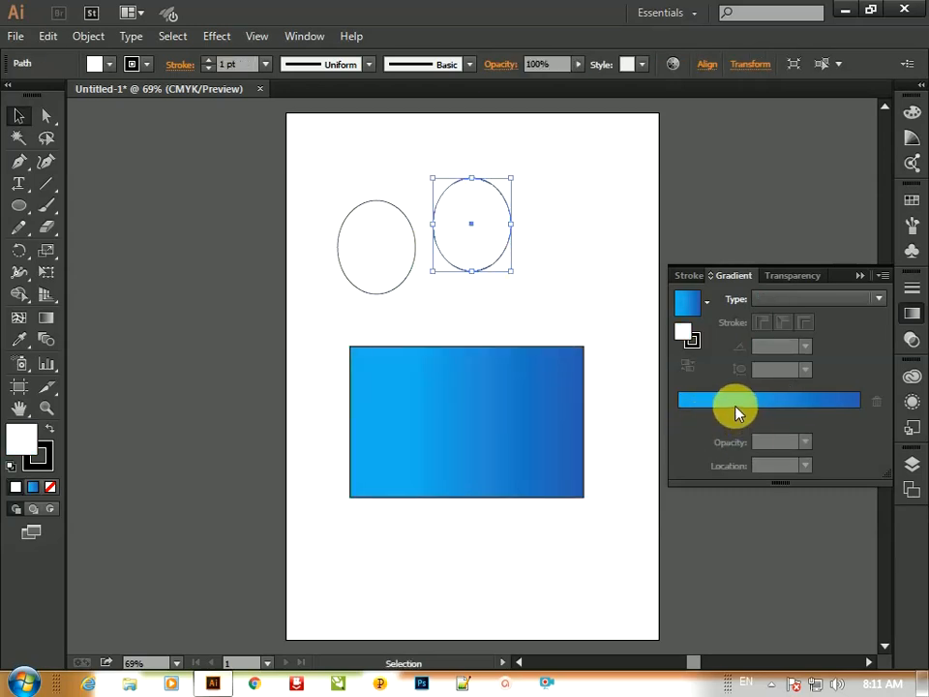
key(Delete)
click(500, 422)
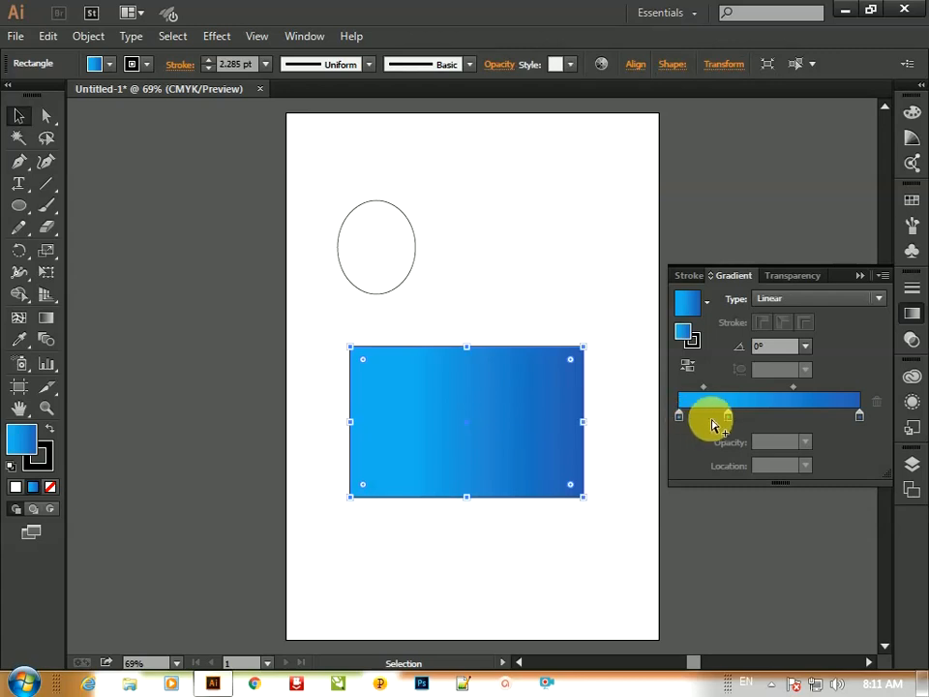
- Recolour the rectangle gradient's middle stop with a teal swatch
click(728, 418)
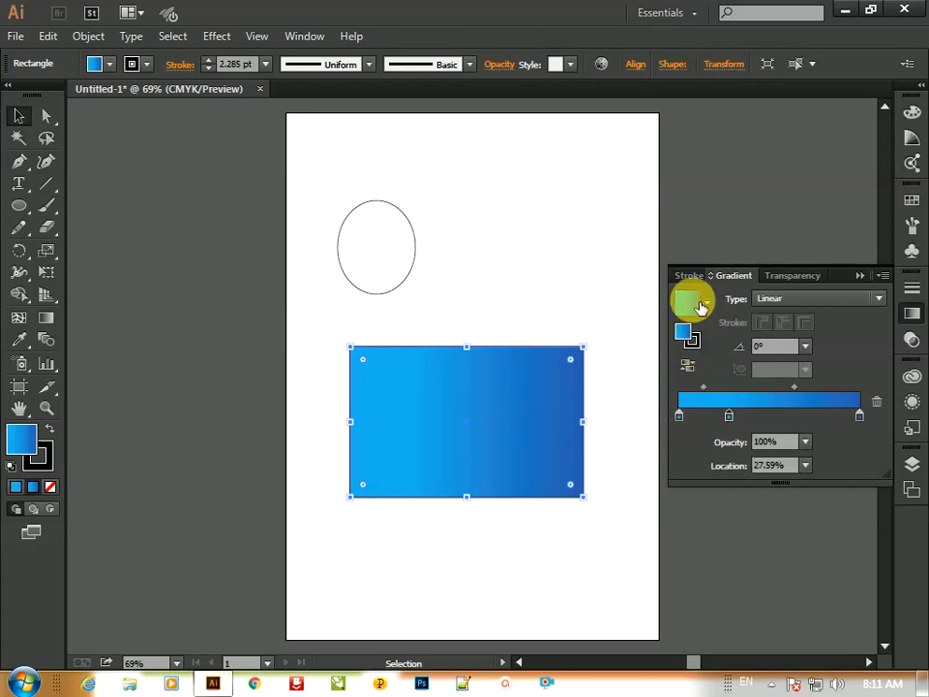
double_click(728, 418)
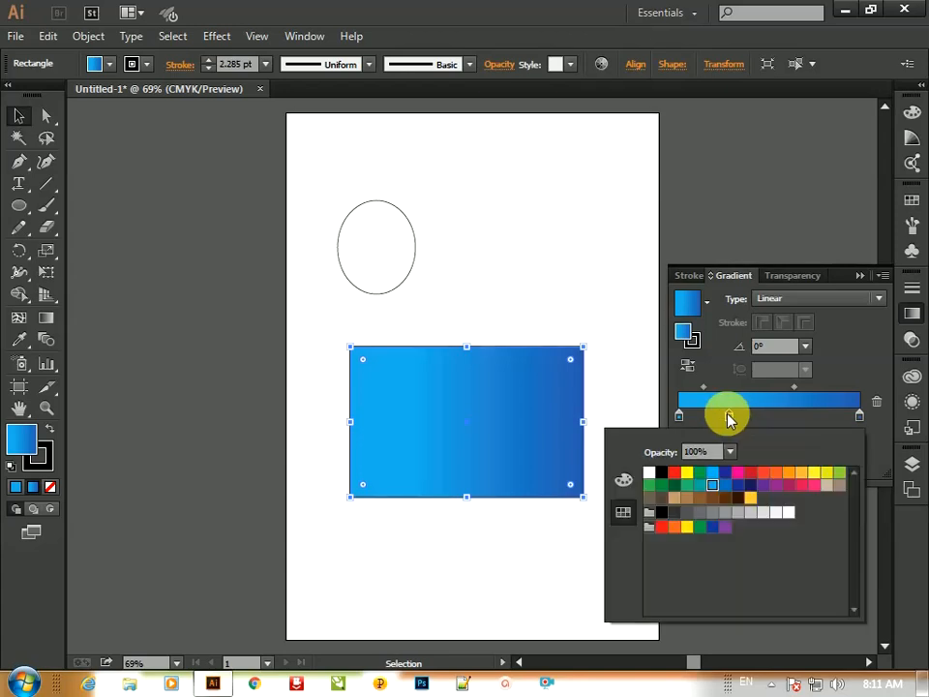
click(710, 487)
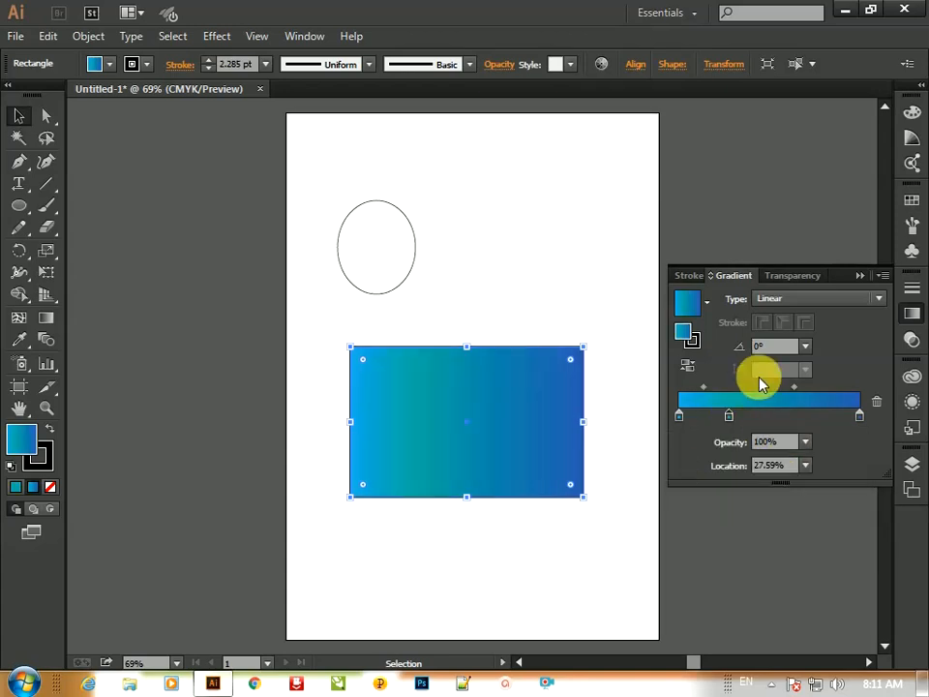
click(859, 275)
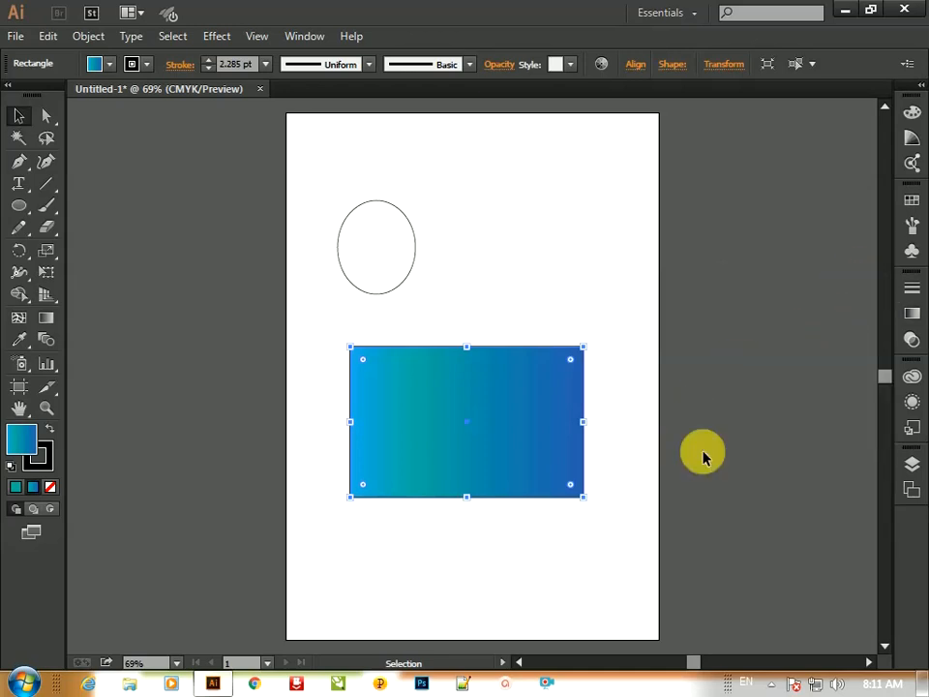
- Recolour the rectangle gradient's middle stop with the yellow-orange swatch and close the gradient settings
click(912, 315)
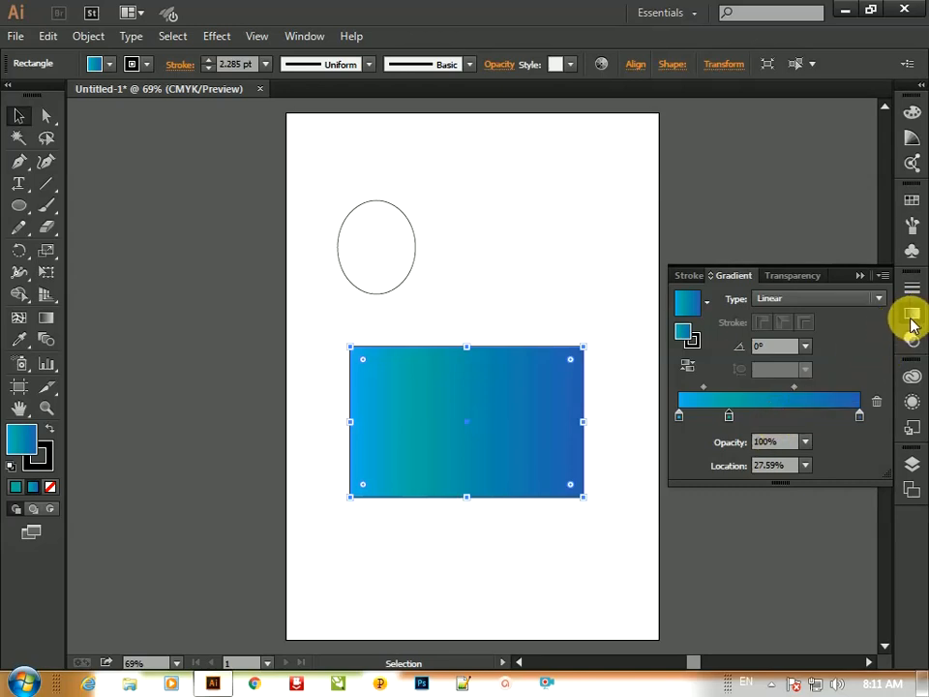
click(912, 321)
click(912, 321)
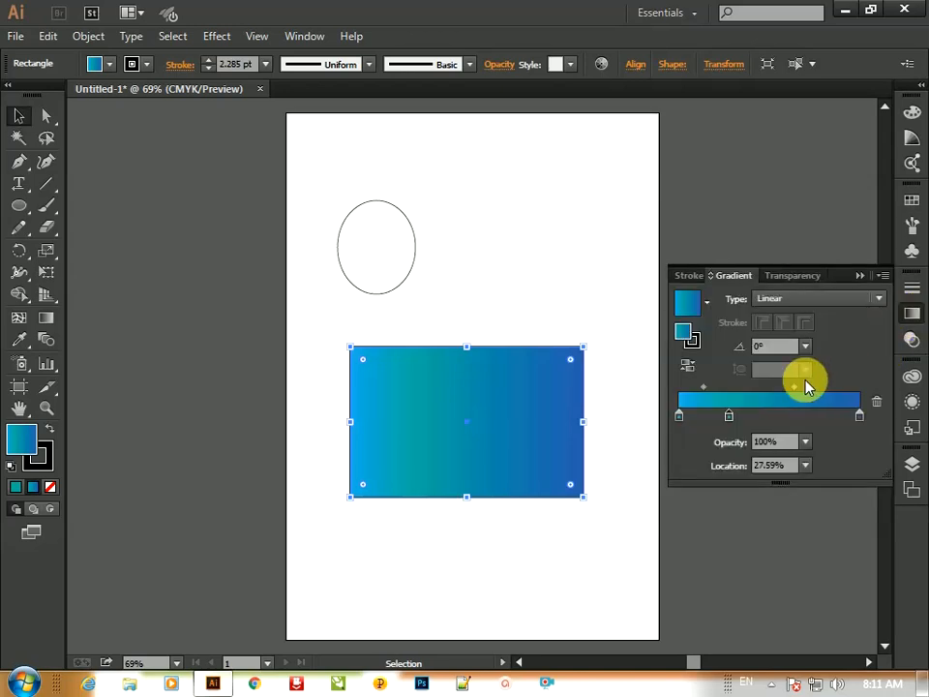
double_click(729, 416)
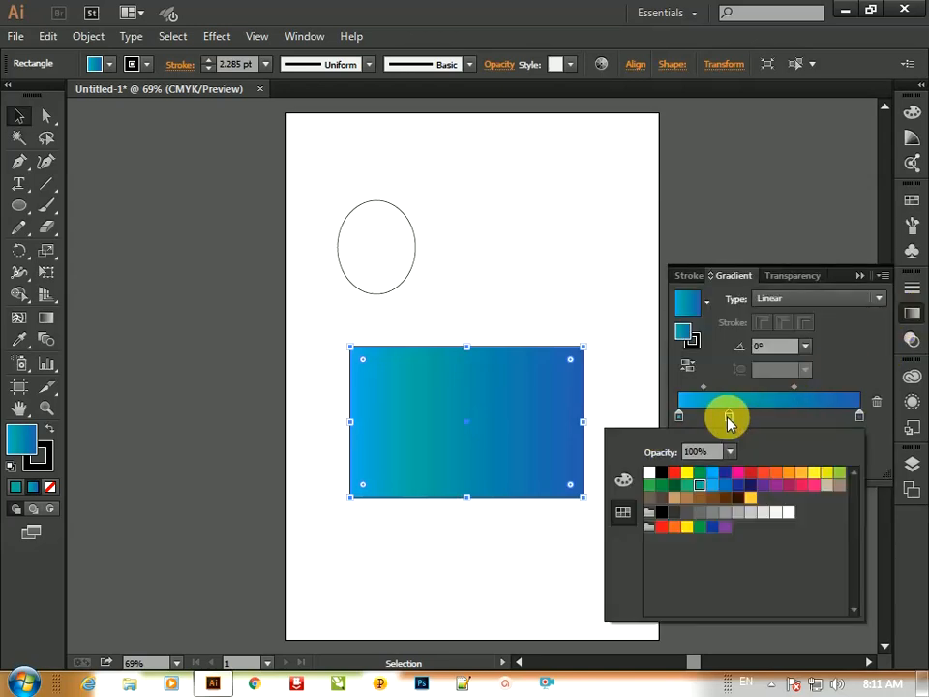
click(750, 498)
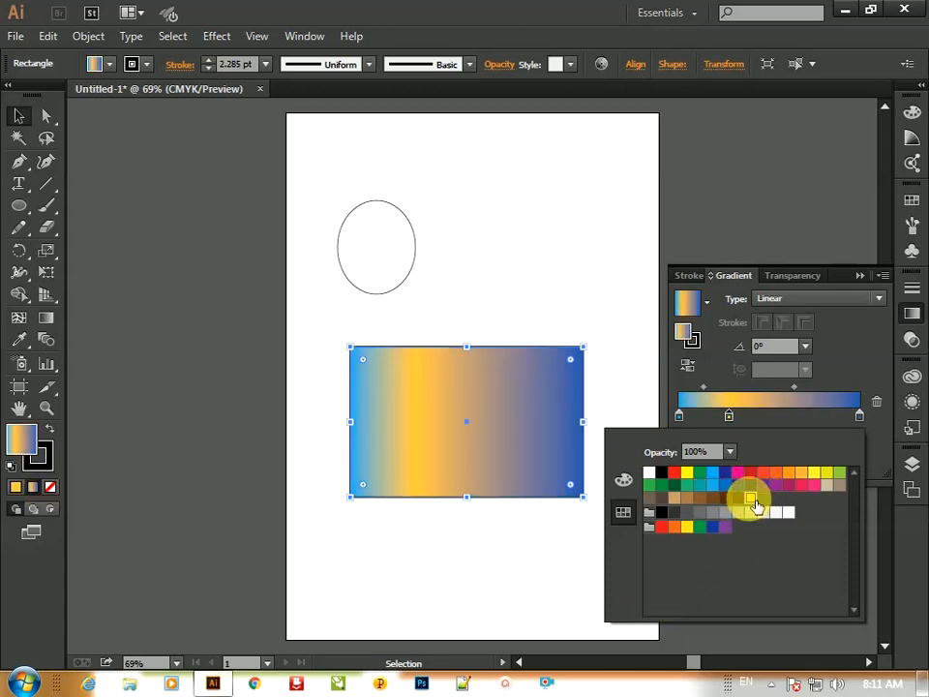
click(861, 276)
click(858, 274)
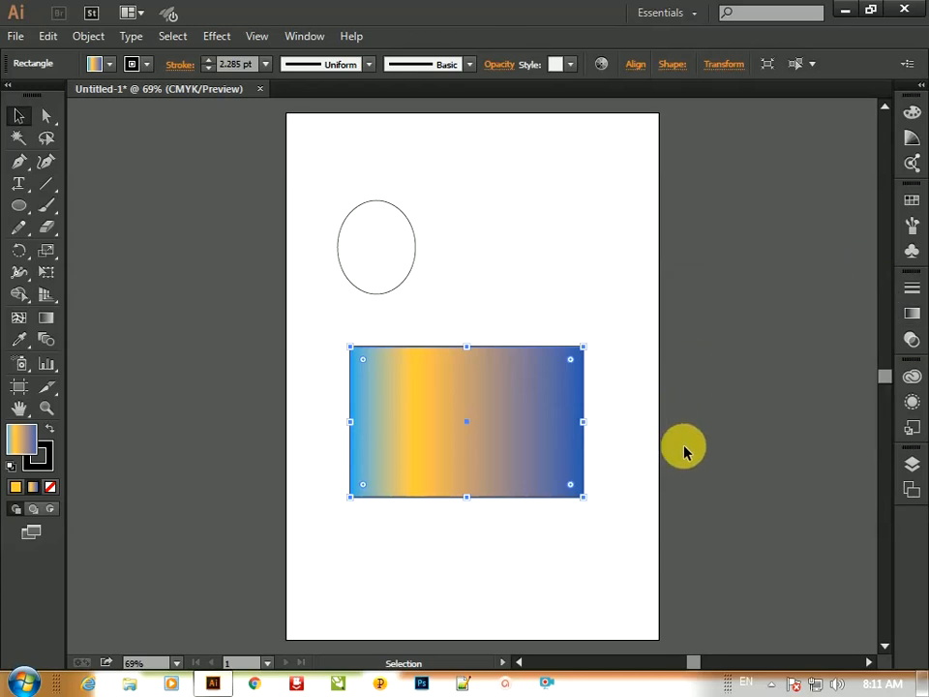
- Move the gradient rectangle down and slightly left, close to the artboard's lower edge, and deselect it
click(712, 442)
drag(530, 451, 502, 557)
click(724, 468)
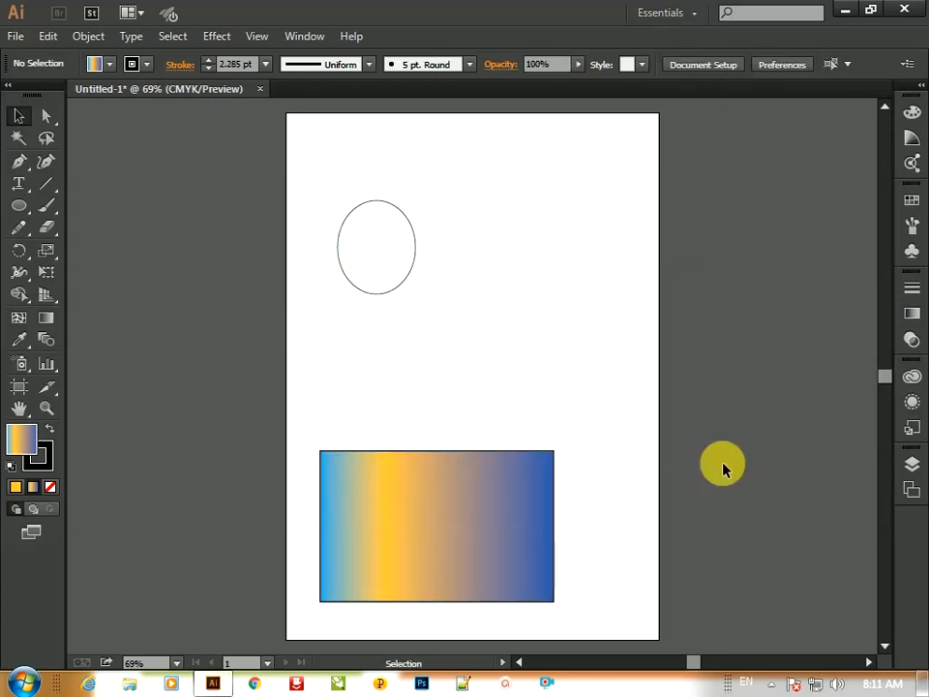
- Try pattern swatches and the yellow-orange swatch as the ellipse's fill, settling on the green foliage pattern
click(405, 283)
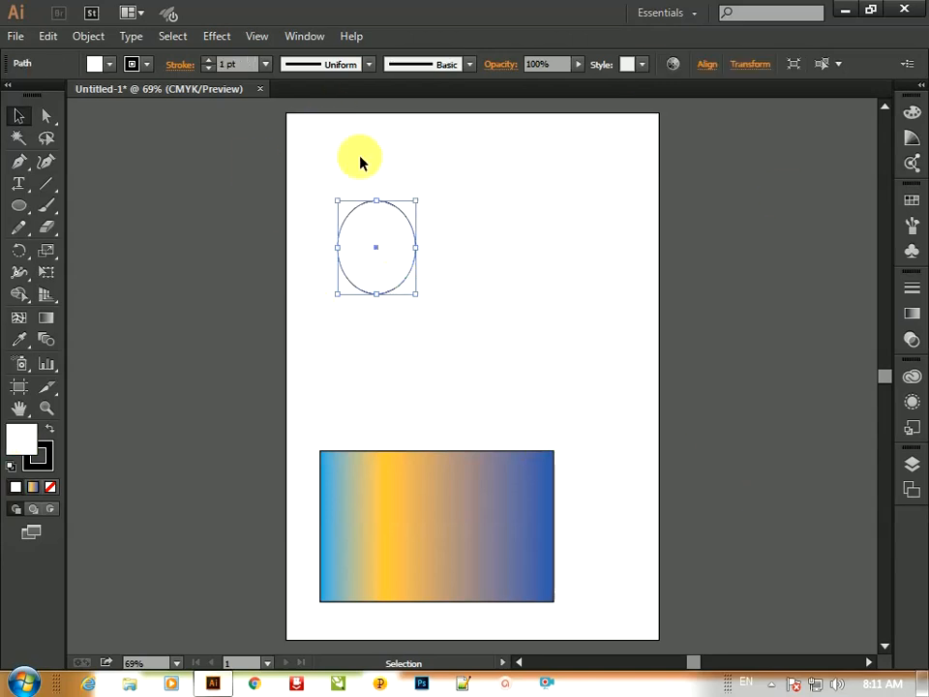
click(115, 65)
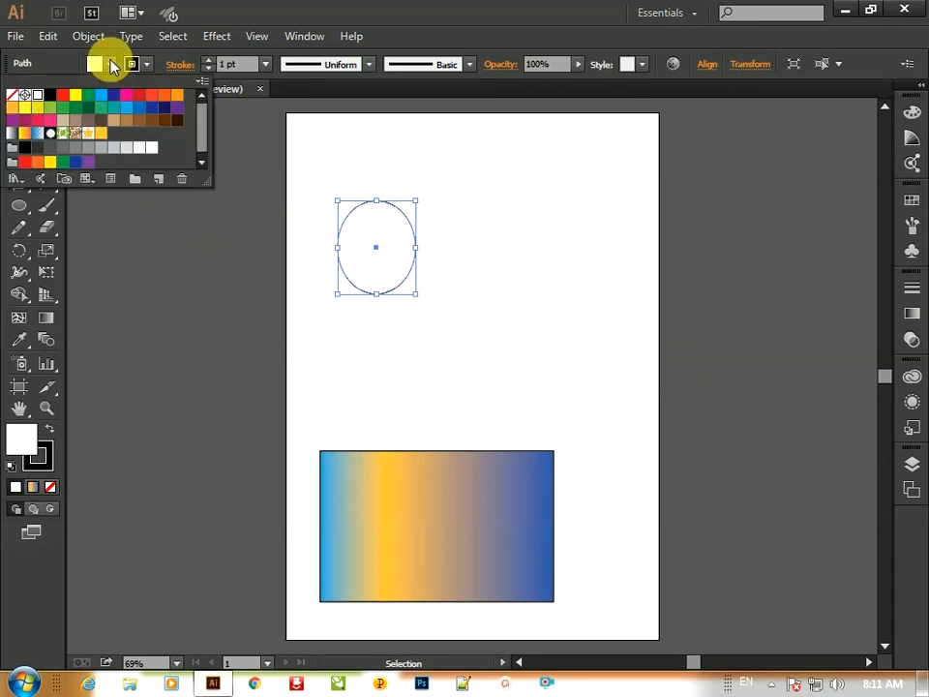
click(70, 133)
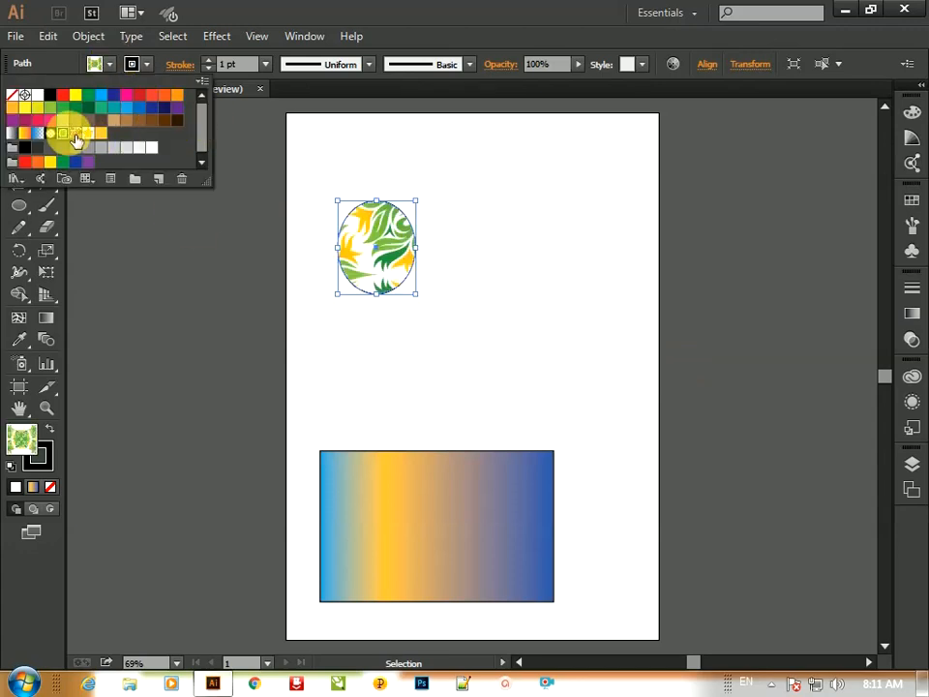
click(91, 133)
click(105, 135)
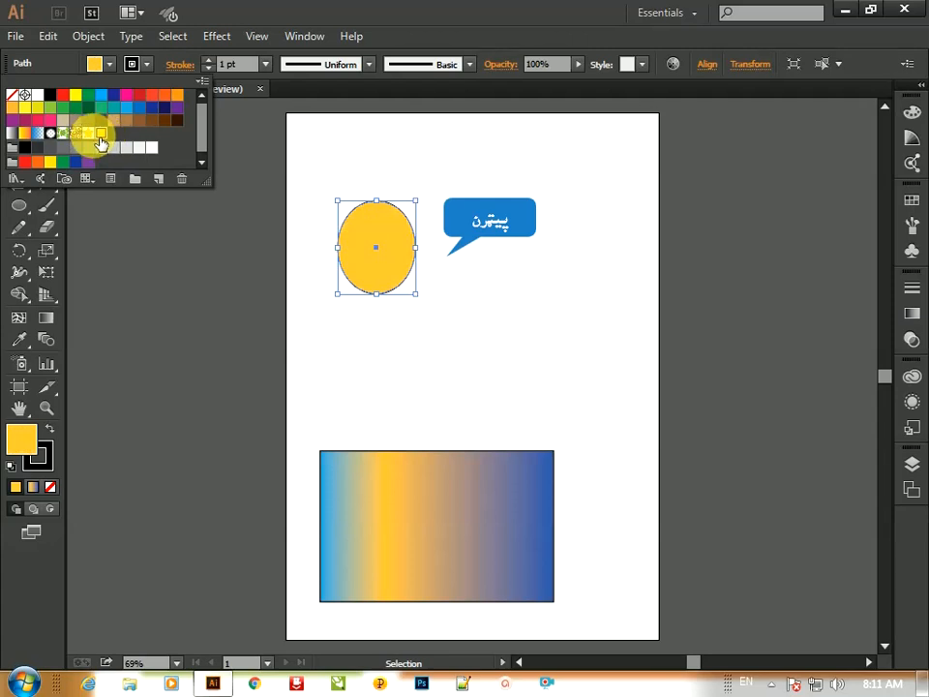
click(66, 134)
click(386, 157)
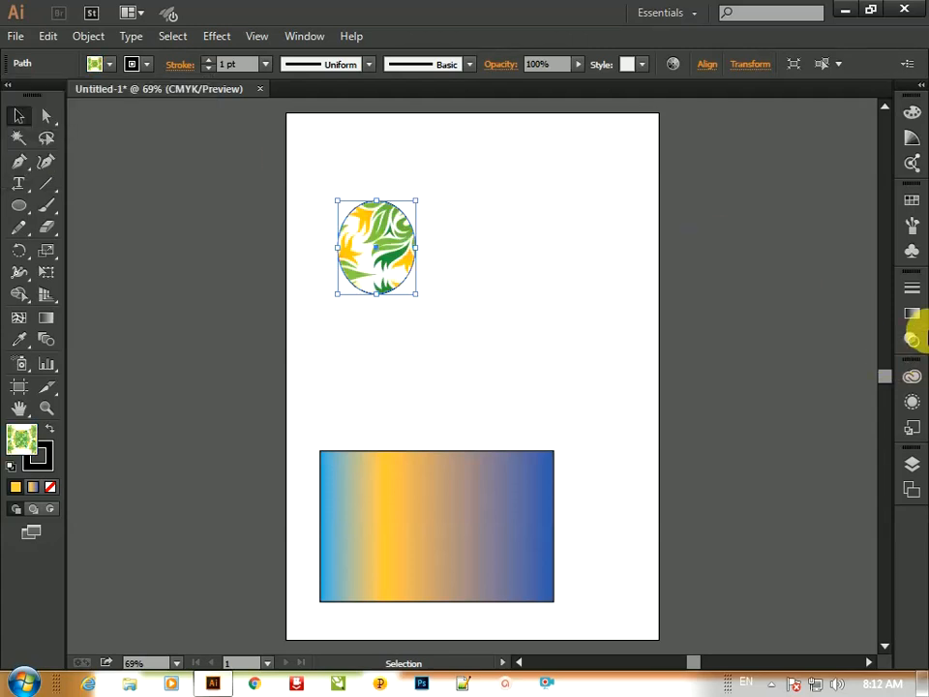
- Fill the ellipse with the brown swirl pattern swatch, move it slightly left and down, and deselect it
click(912, 205)
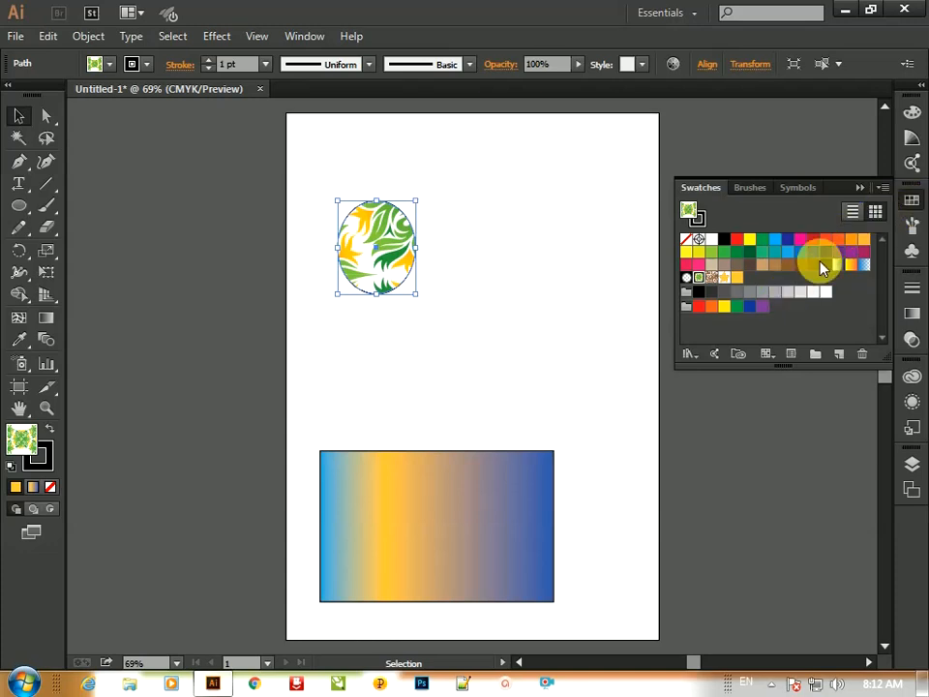
click(866, 264)
click(713, 277)
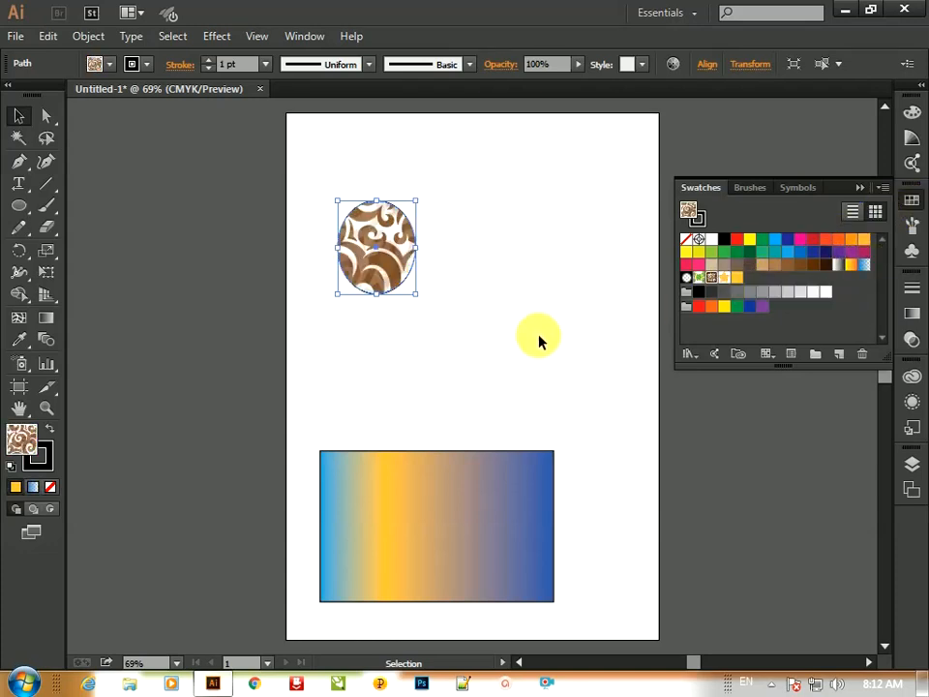
click(539, 341)
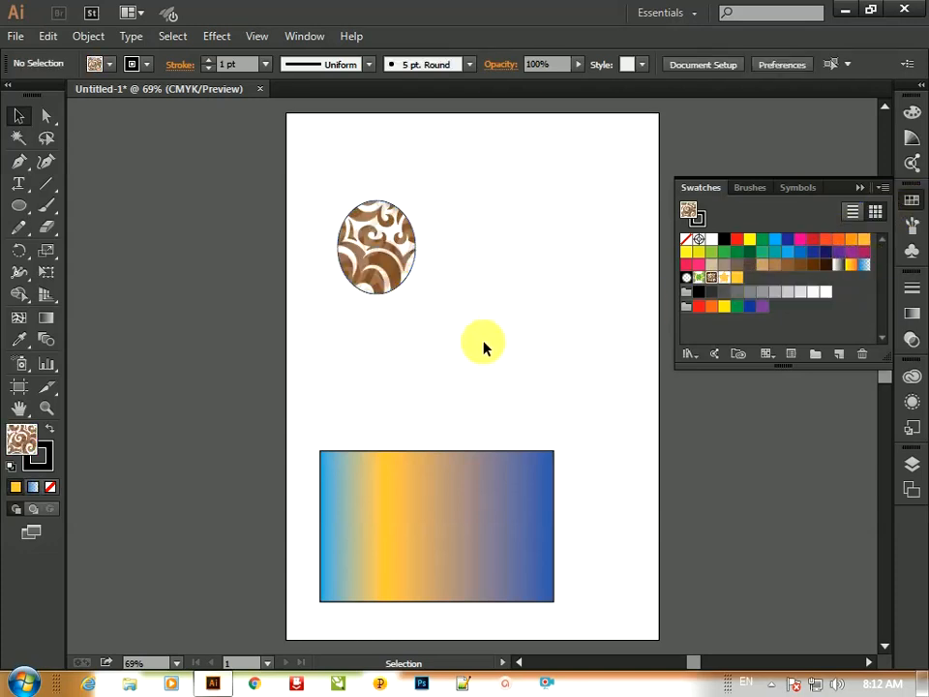
drag(407, 253, 376, 263)
click(497, 377)
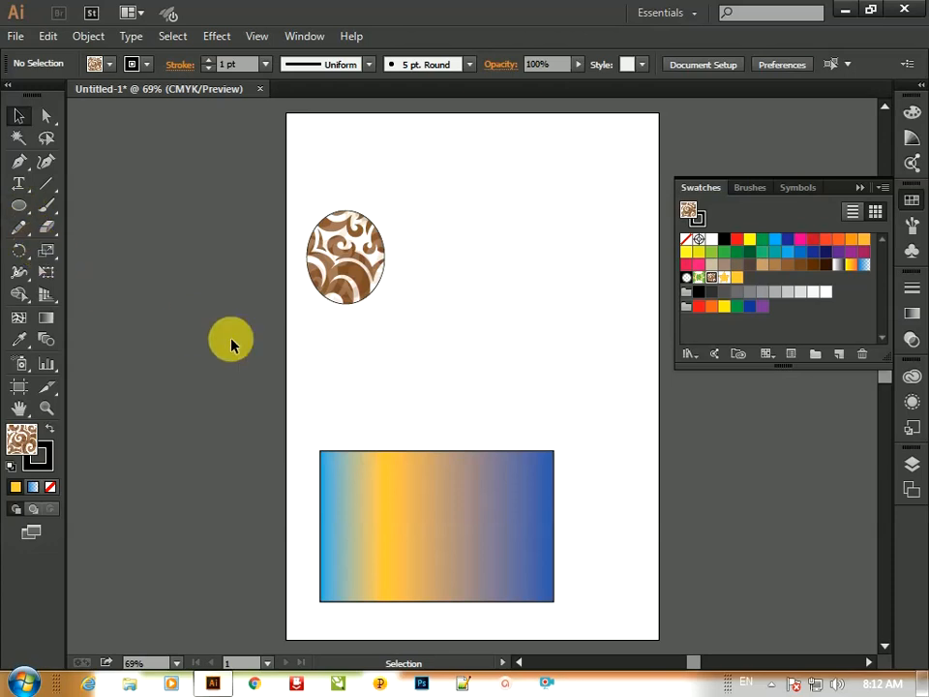
- Draw a small hexagon with the Polygon tool to the right of the patterned ellipse
click(21, 212)
drag(22, 217, 91, 276)
drag(531, 254, 553, 239)
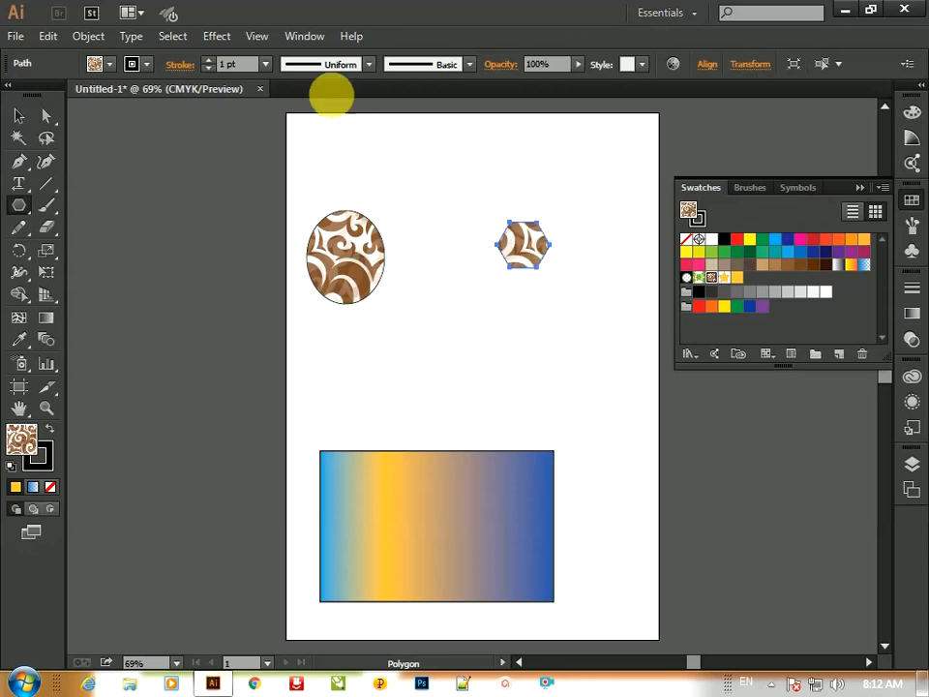
- Remove the small hexagon's fill, set its stroke weight to 10 pt, and deselect it
click(109, 65)
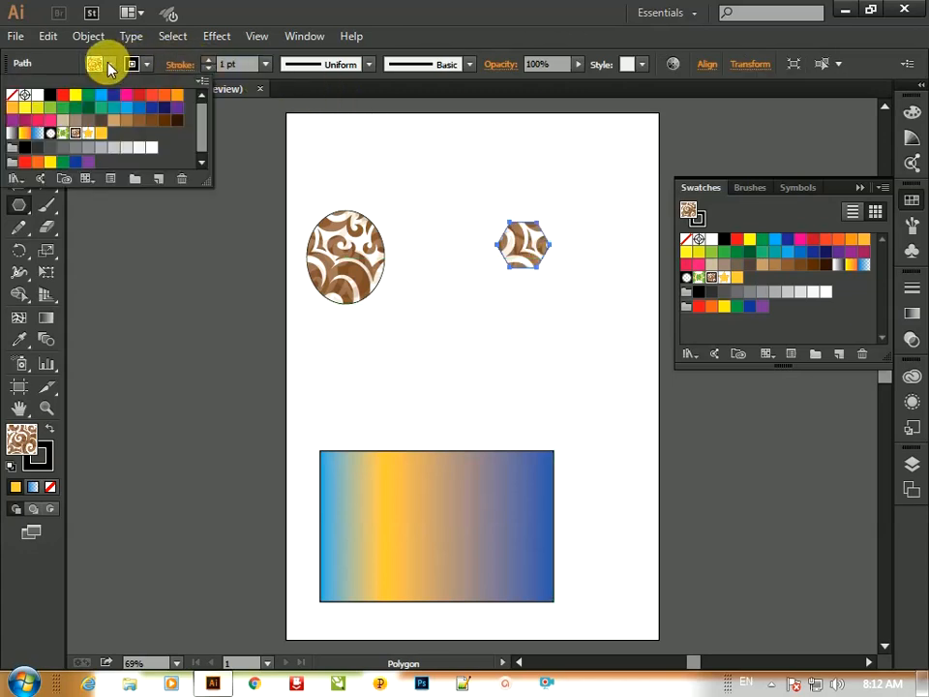
click(13, 95)
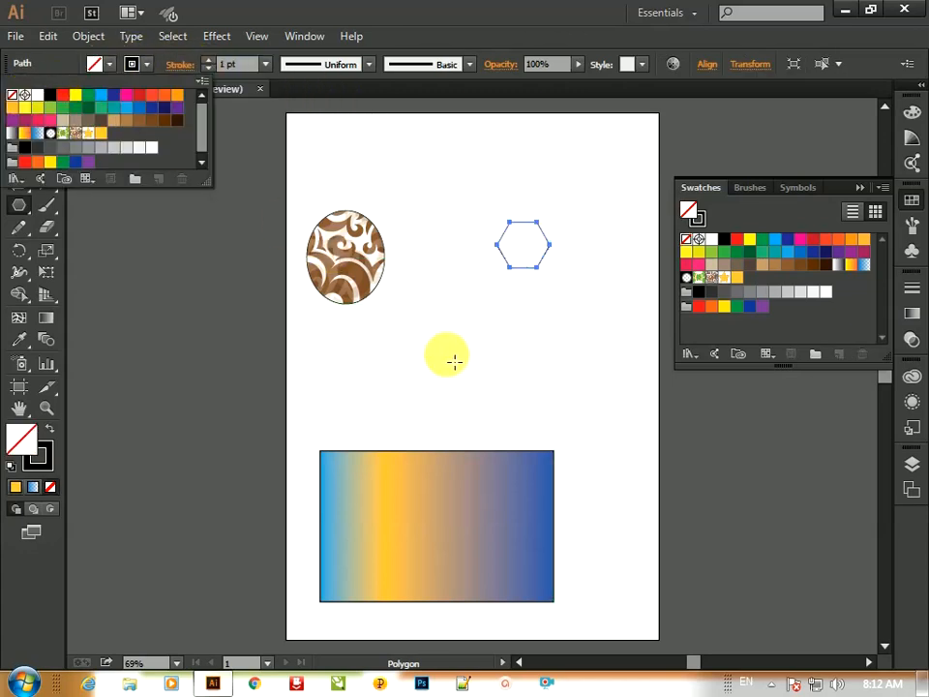
key(v)
click(265, 64)
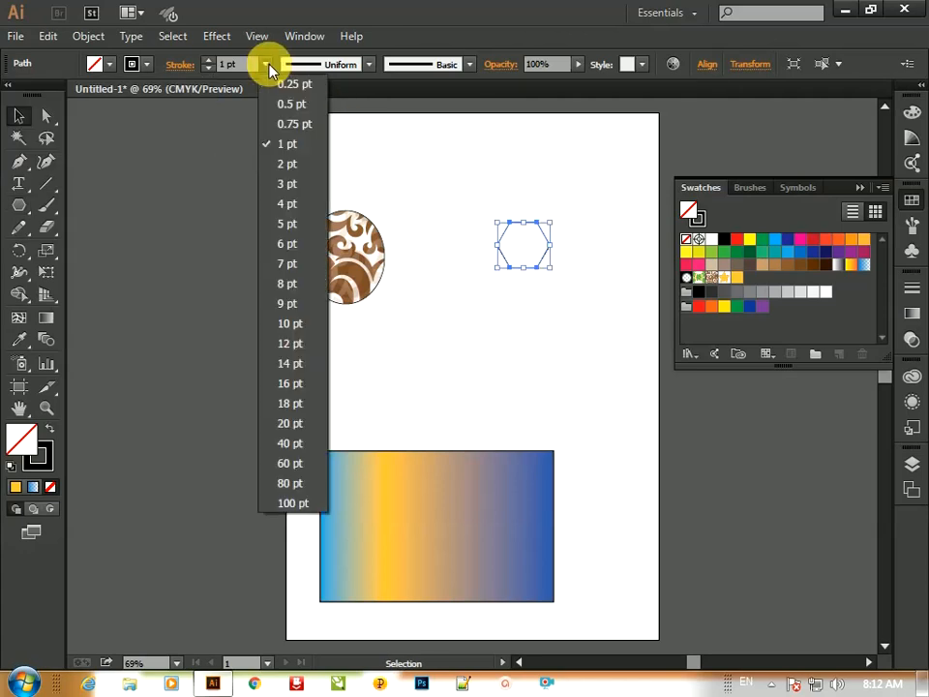
click(301, 323)
click(509, 327)
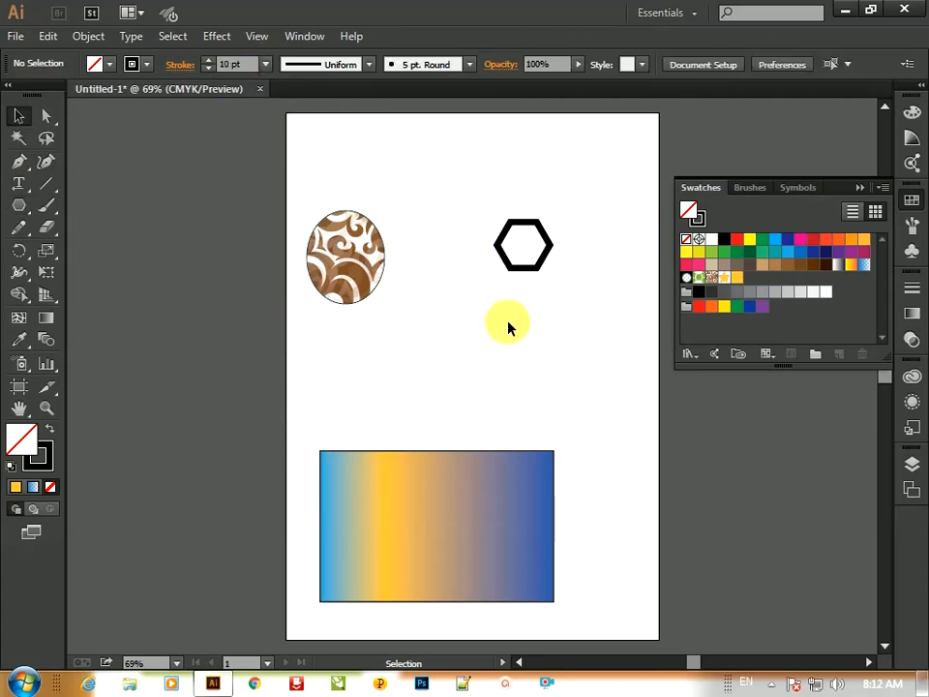
- Colour the hexagon's stroke with the light orange swatch and deselect it
click(547, 247)
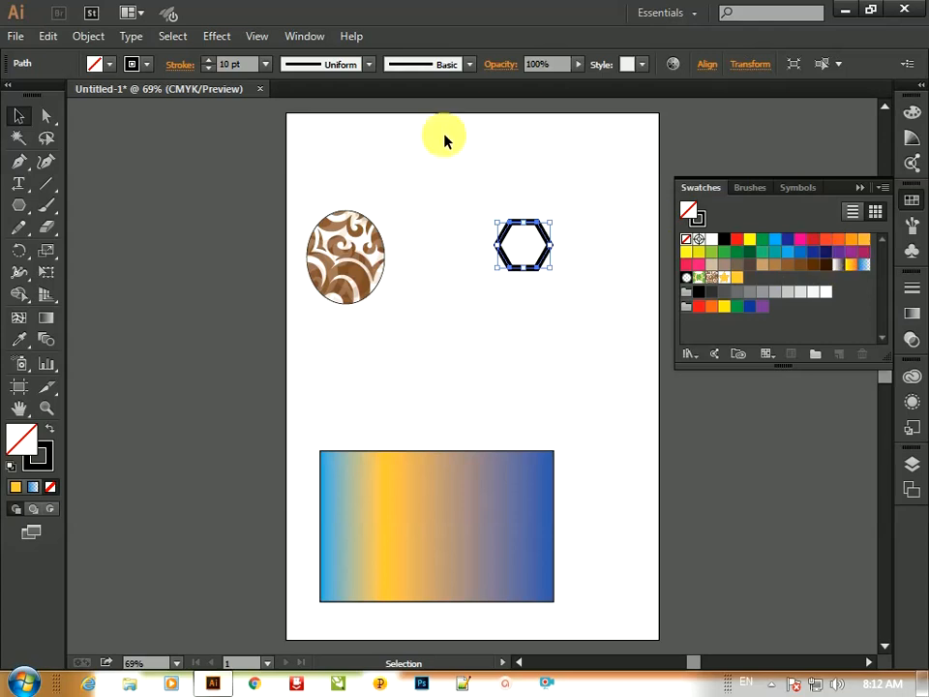
click(145, 64)
click(178, 96)
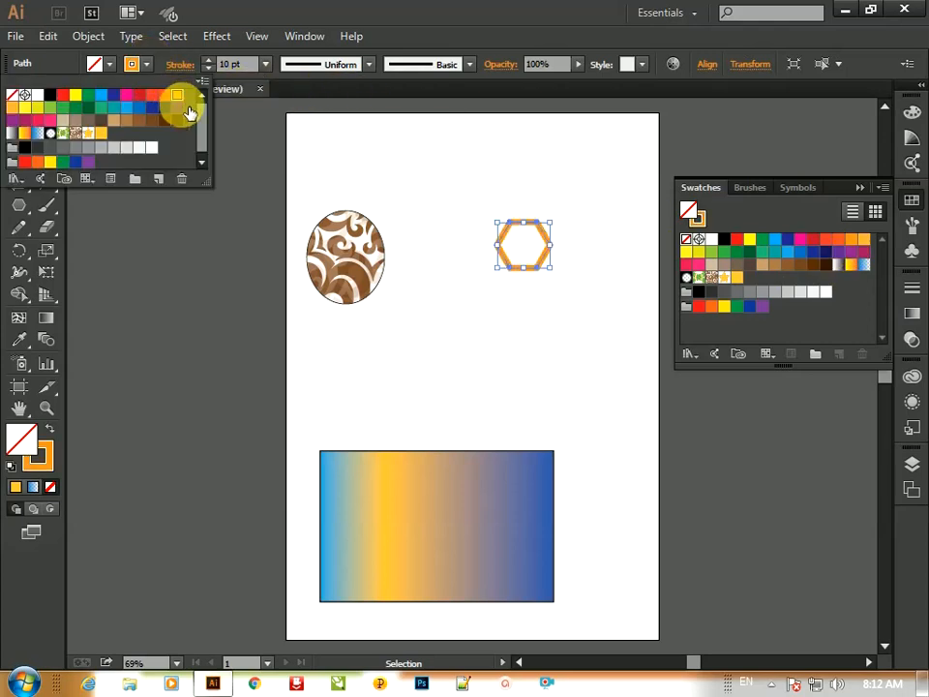
click(463, 343)
click(508, 324)
- Create an enlarged copy of the orange hexagon outline so that it surrounds the original
key(ctrl+space)
ctrl+click(528, 252)
ctrl+click(525, 250)
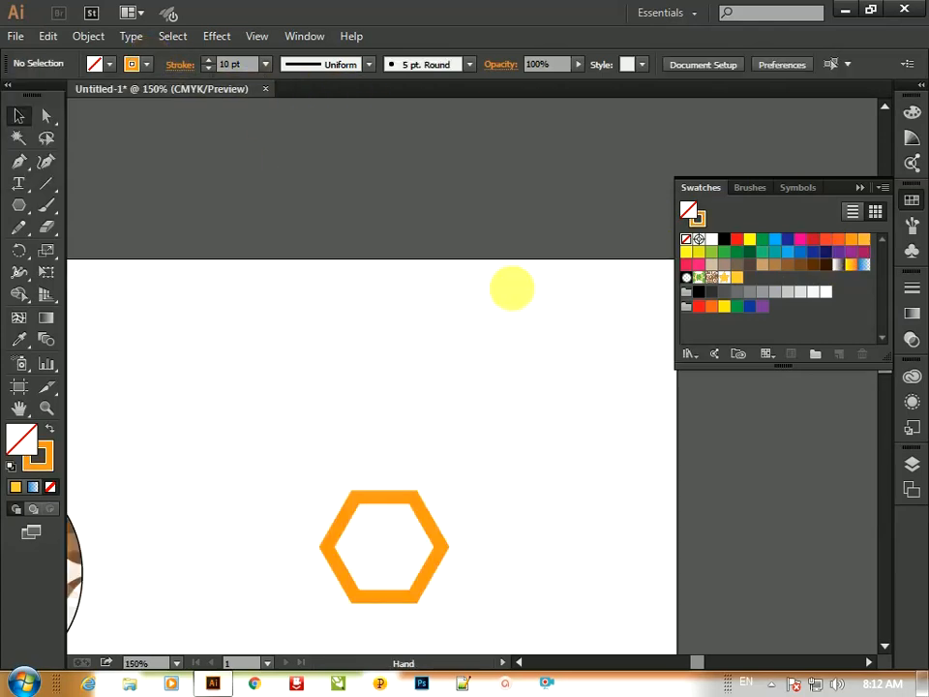
drag(458, 520, 598, 274)
click(529, 392)
- Select both hexagons, align their centres horizontally and vertically, and deselect them
drag(555, 499, 444, 195)
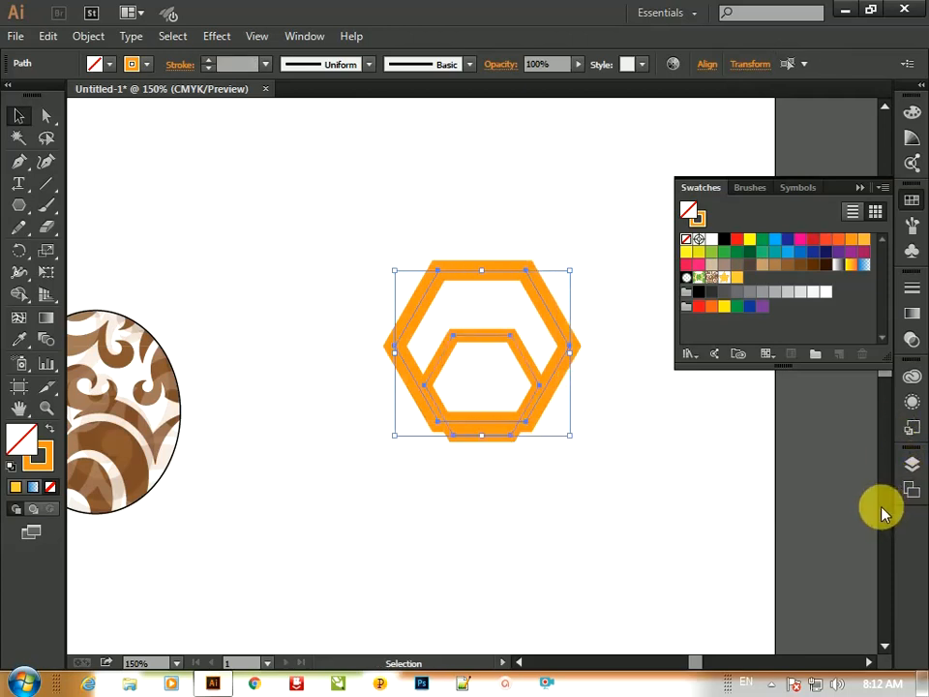
key(ctrl)
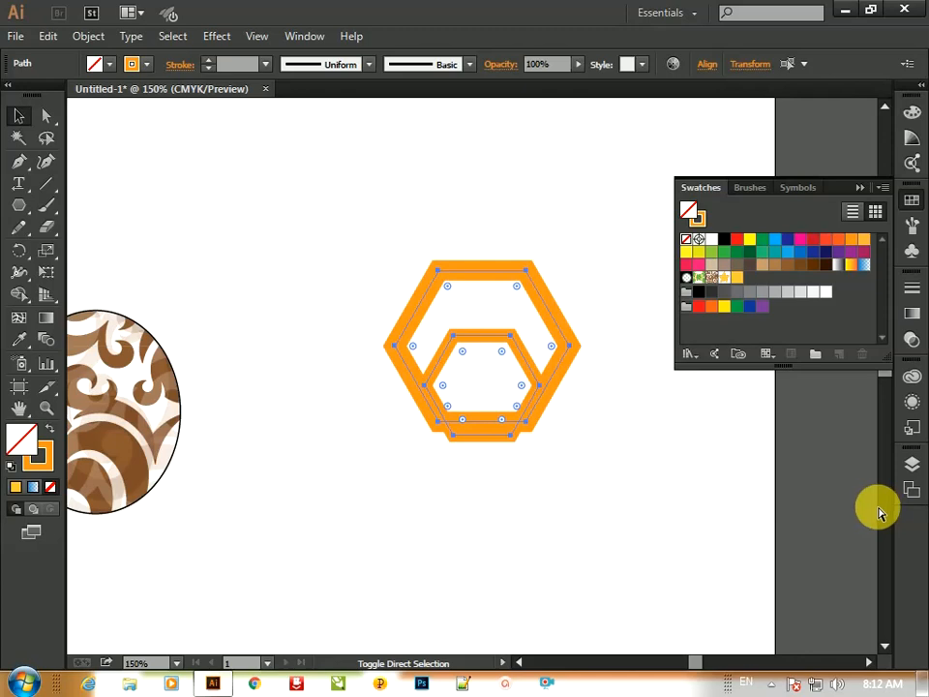
click(912, 338)
click(738, 117)
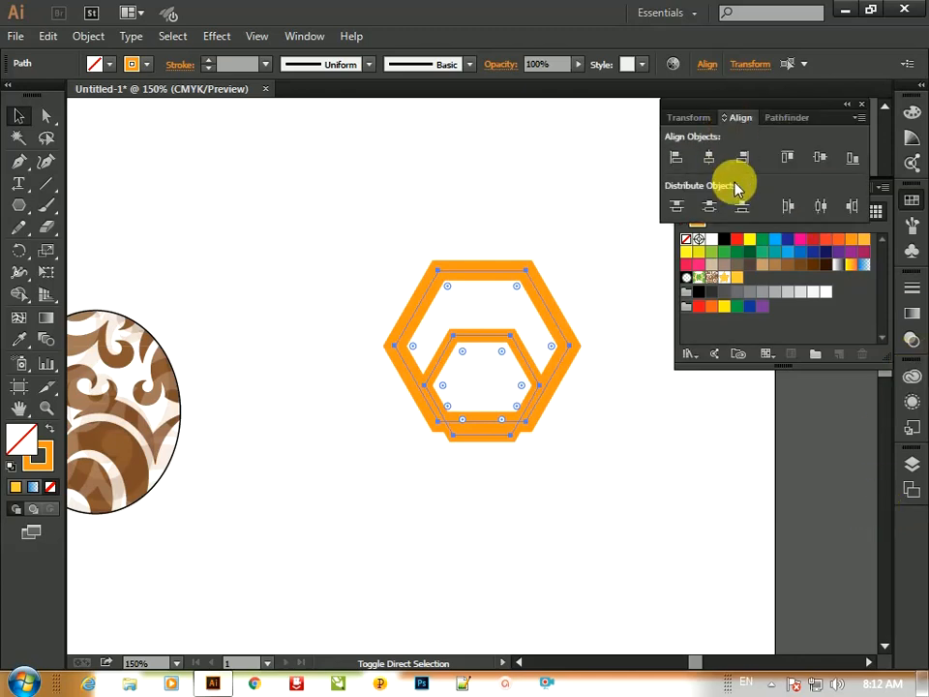
click(710, 158)
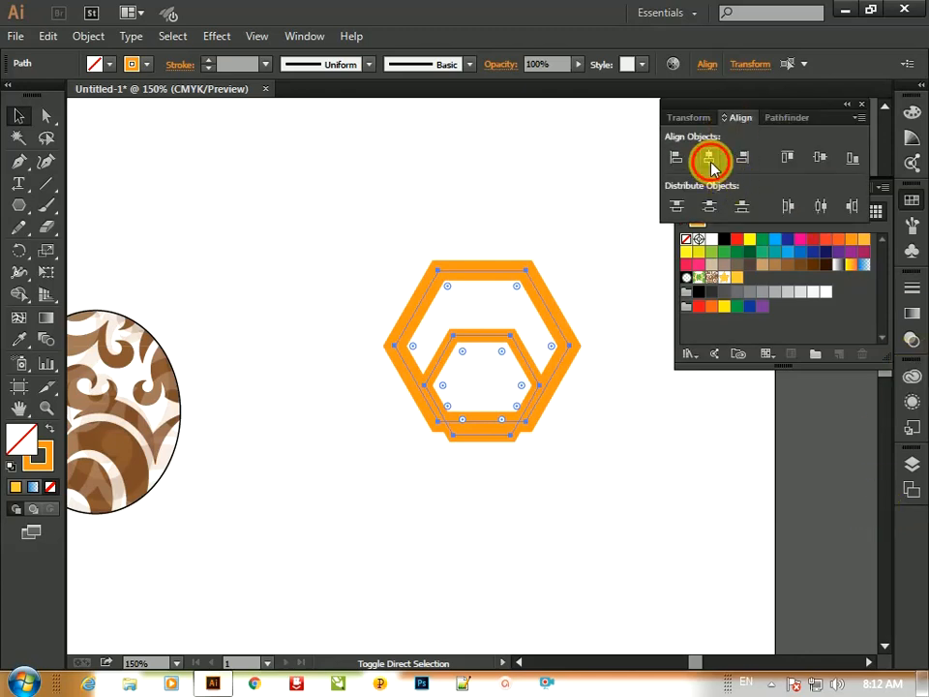
click(820, 158)
click(607, 490)
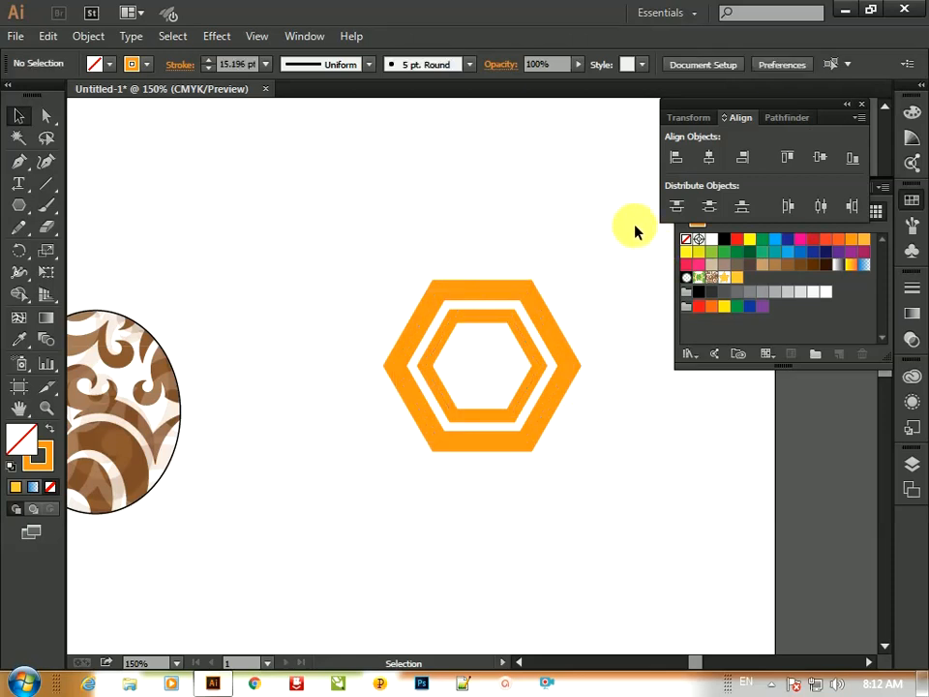
- Isolate the inner hexagon, fill it with yellow, and exit isolation mode
drag(635, 231, 611, 281)
double_click(541, 362)
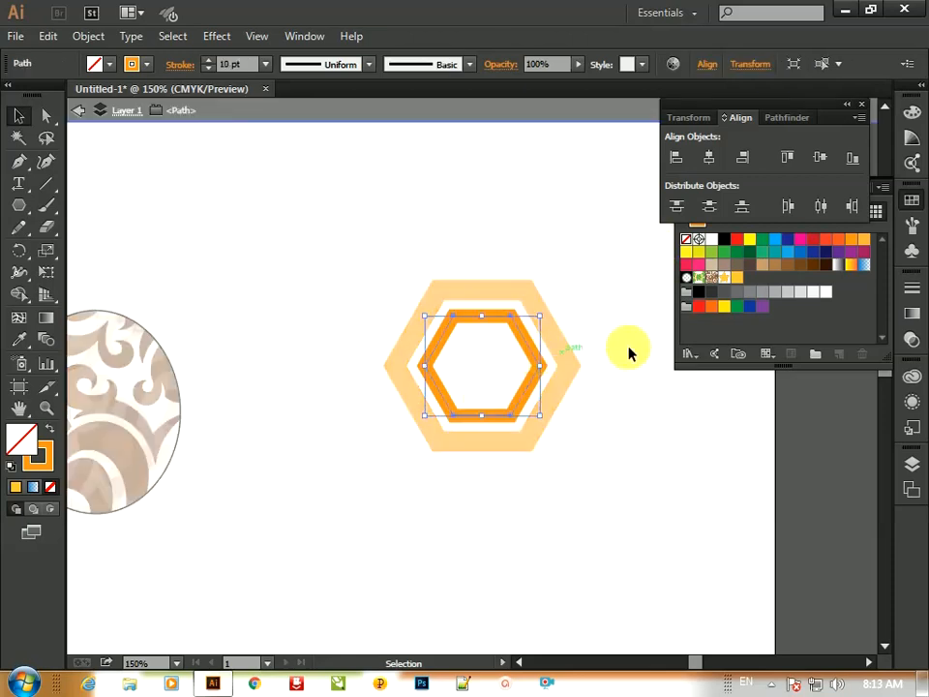
click(749, 239)
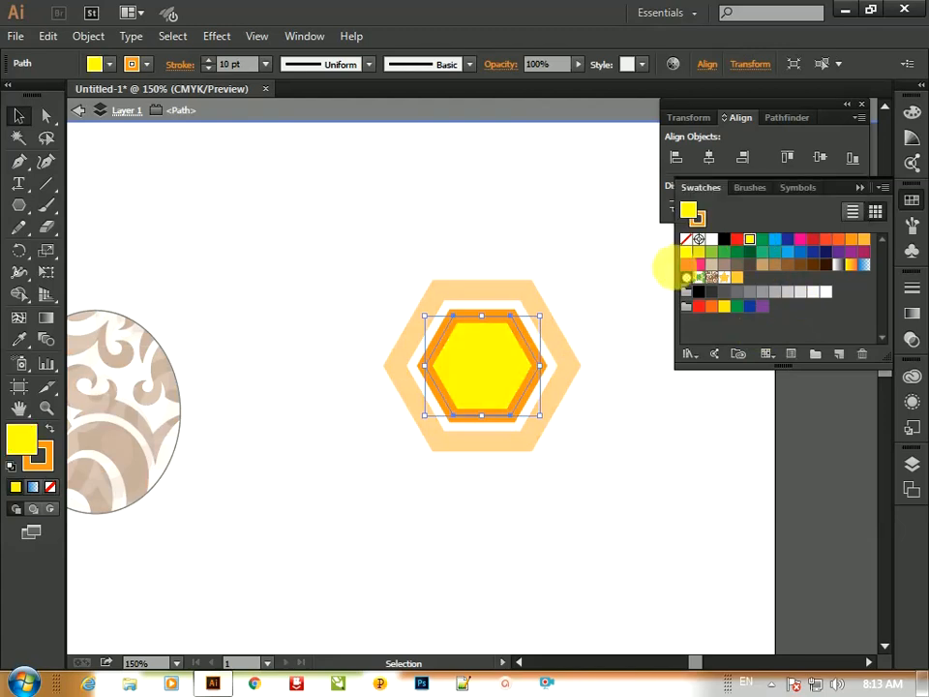
double_click(568, 238)
- Add the two concentric hexagons to the swatches as a new pattern and deselect them
drag(600, 232, 324, 562)
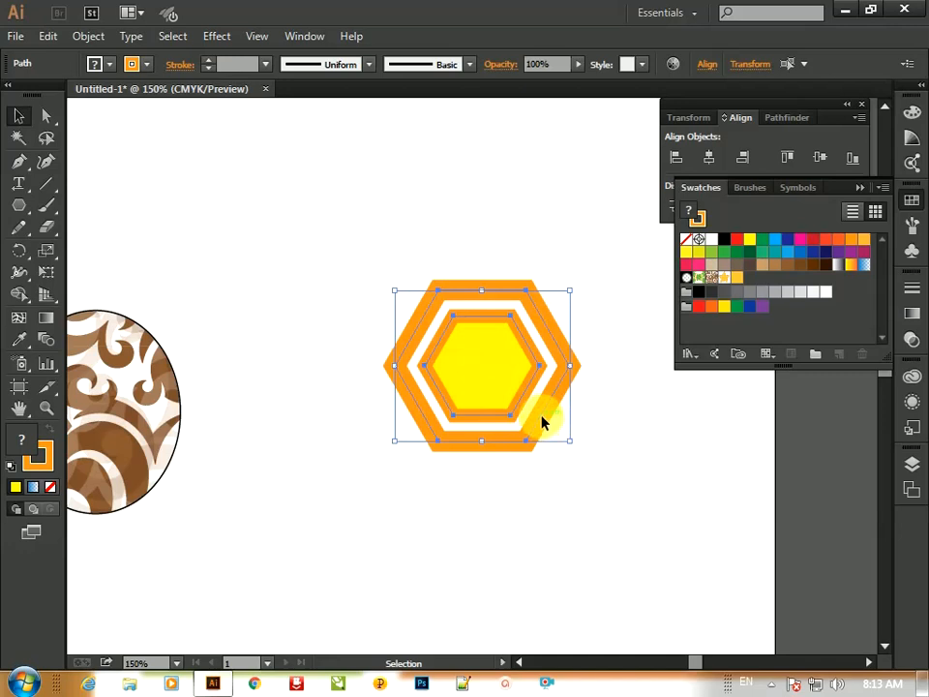
drag(542, 421, 848, 300)
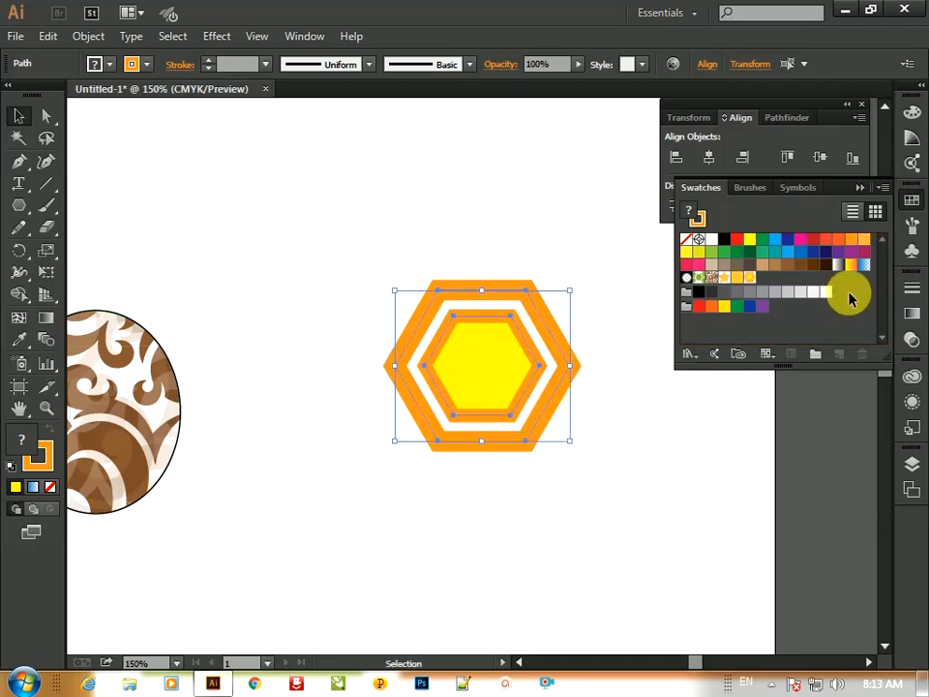
click(682, 481)
- Fill the large gradient rectangle with the new hexagon pattern swatch
key(ctrl+0)
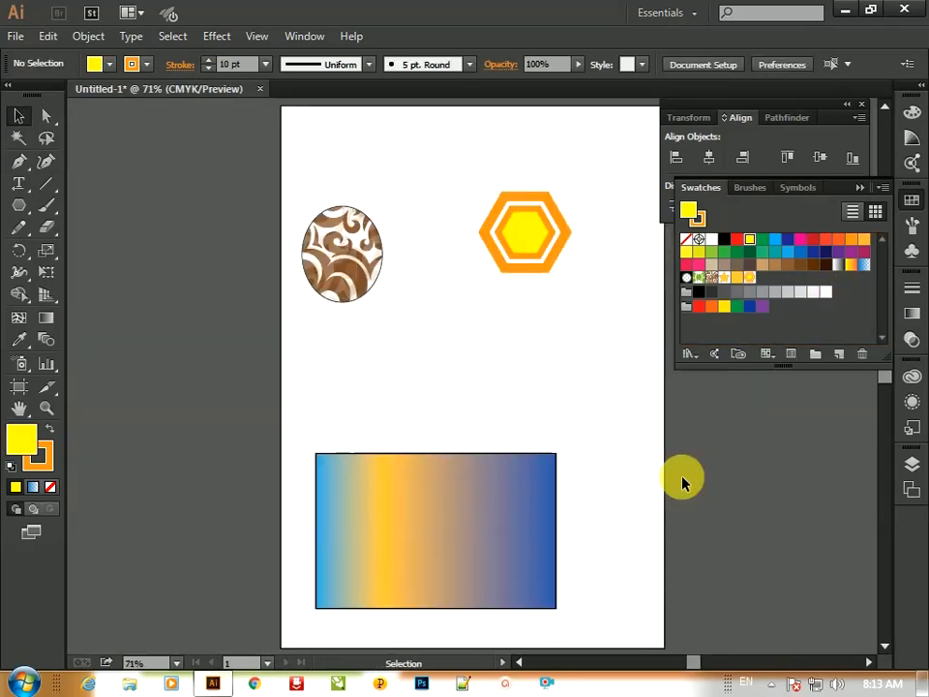
click(545, 494)
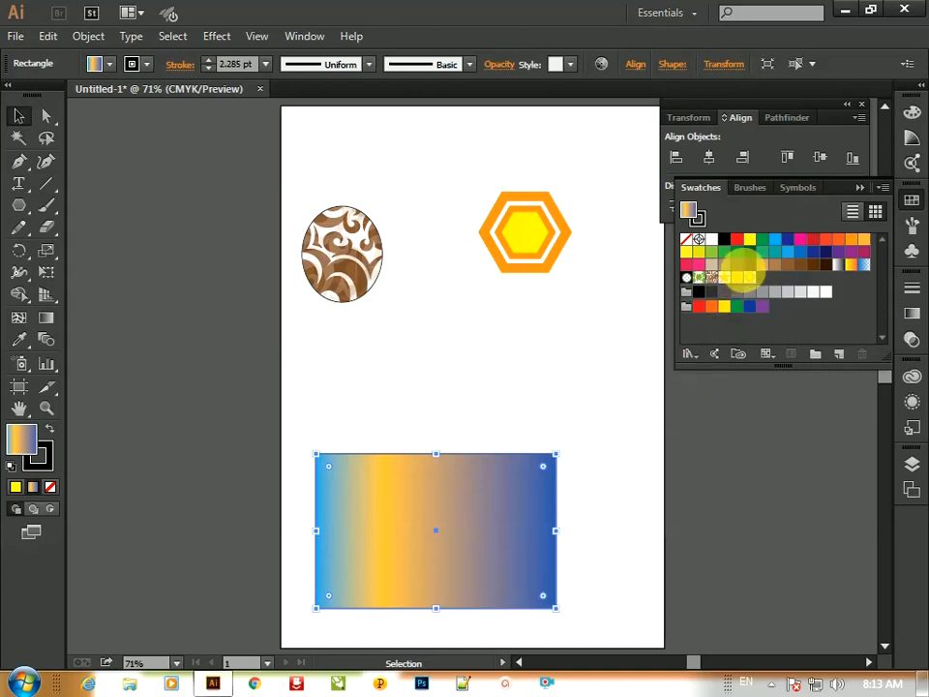
click(752, 279)
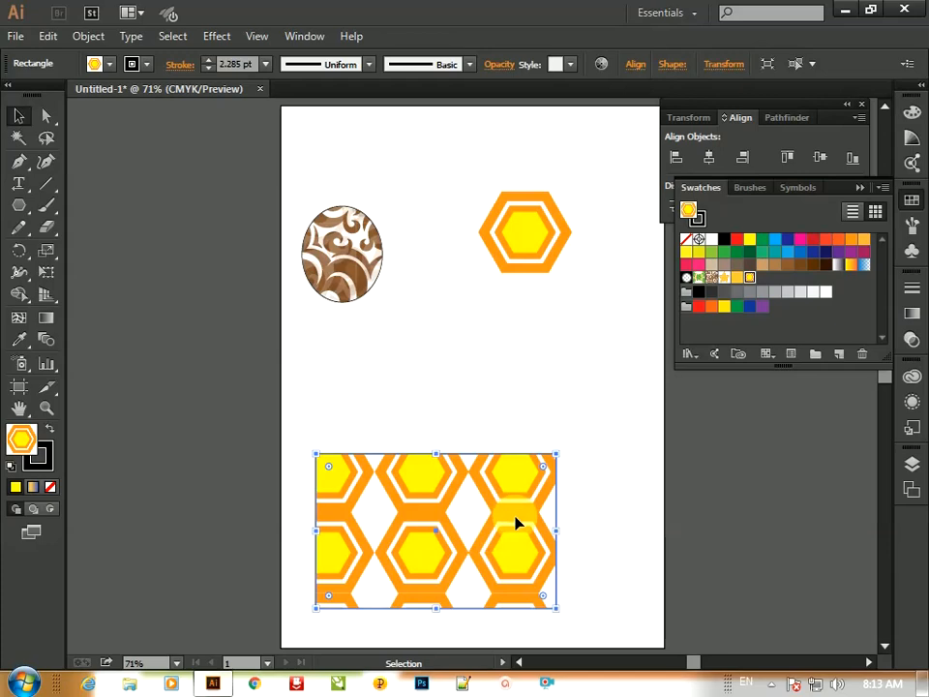
- Show the Pattern Options and open the rectangle's hexagon pattern in pattern editing mode
click(295, 39)
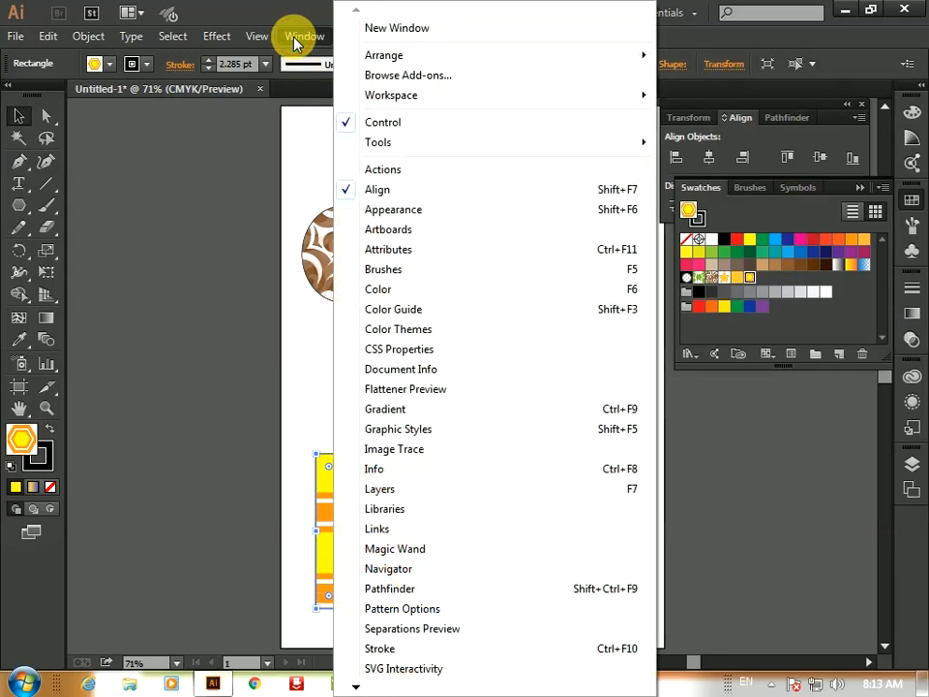
click(438, 607)
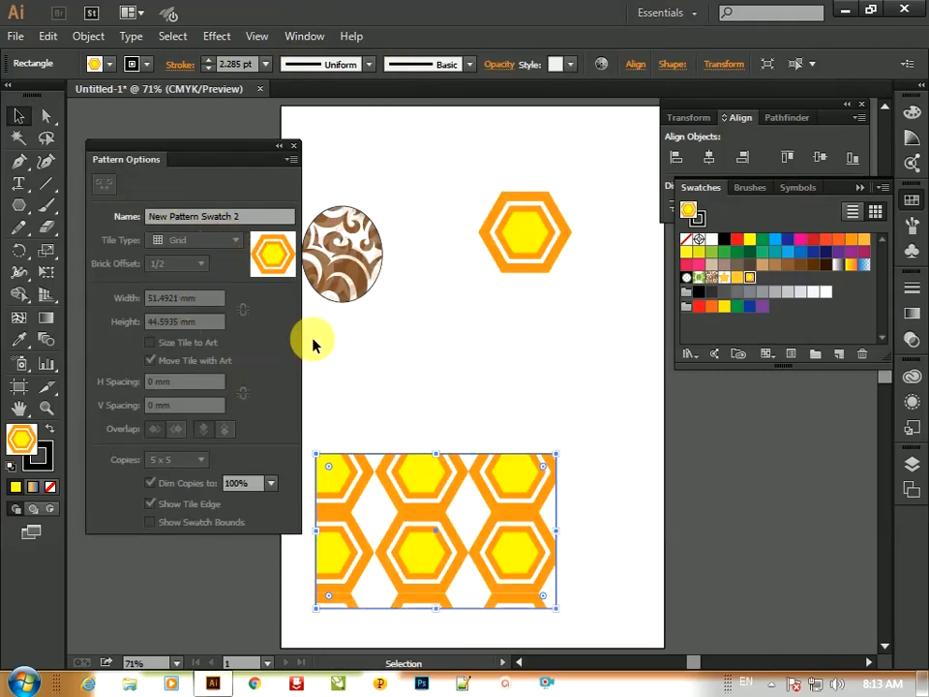
click(242, 218)
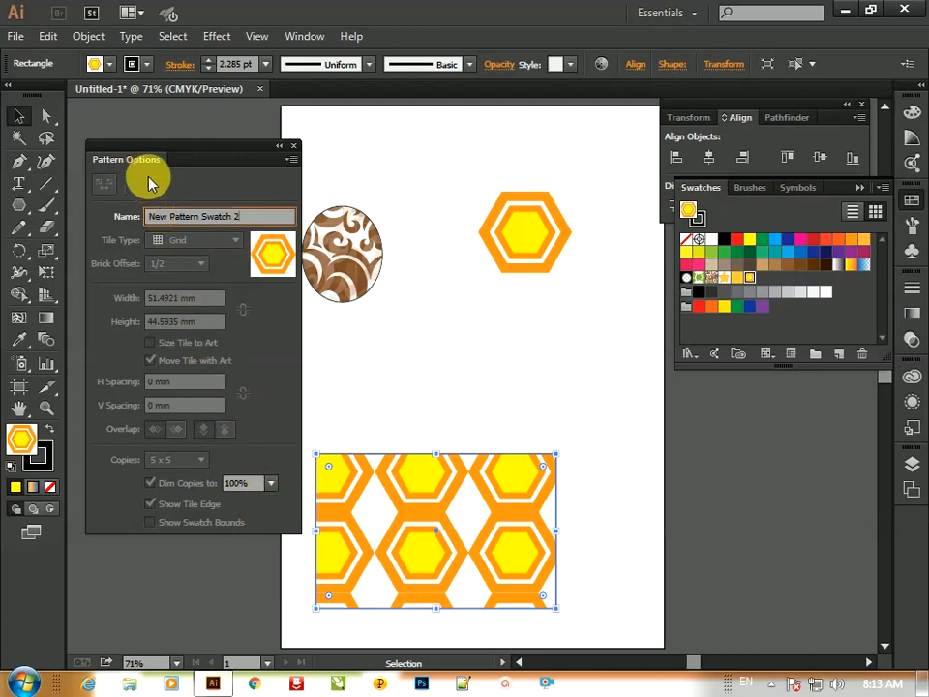
click(288, 160)
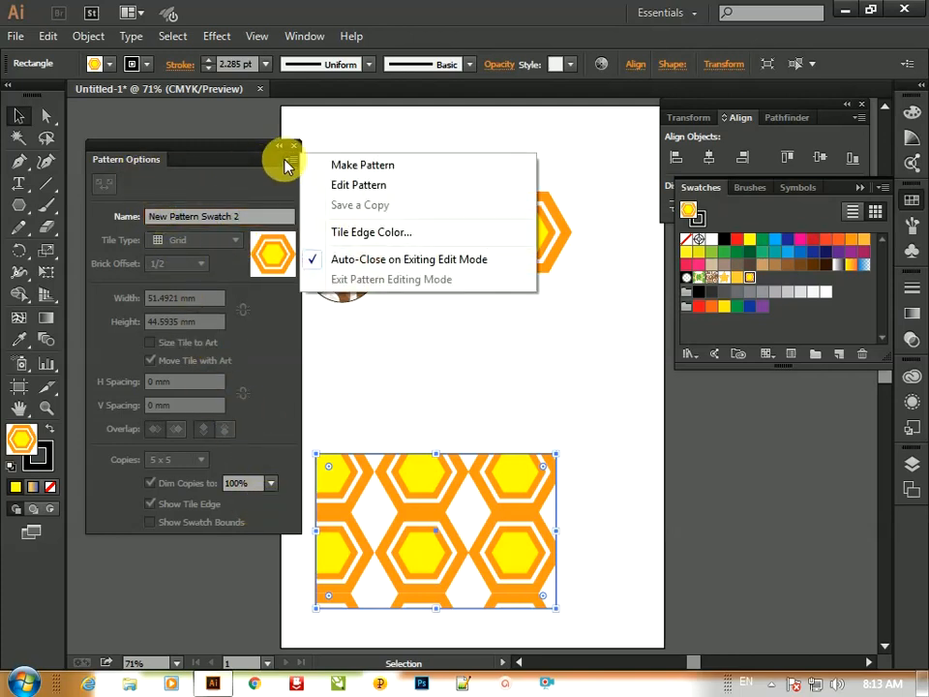
click(334, 186)
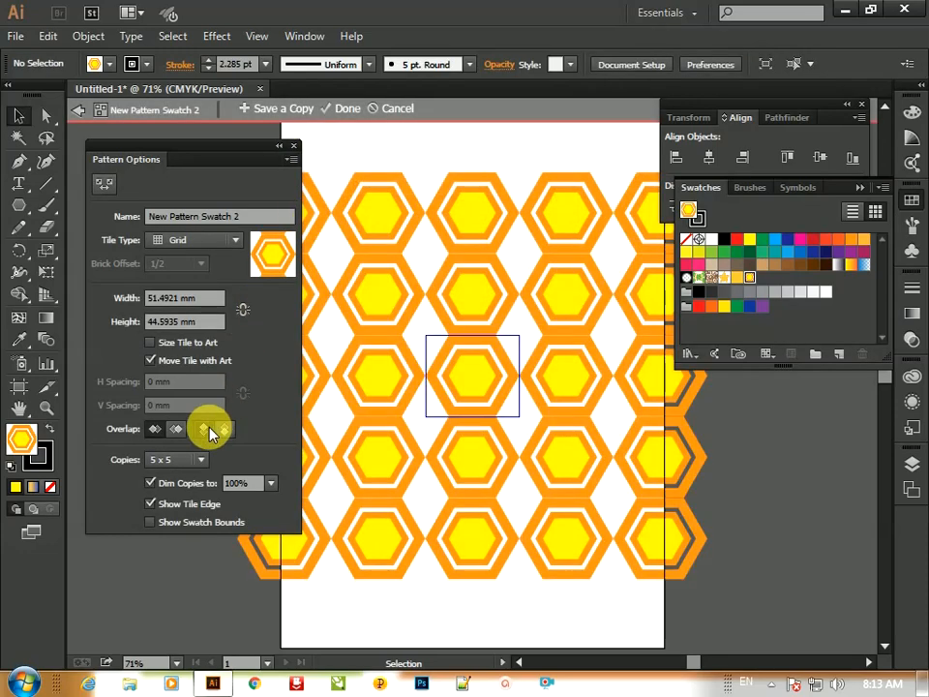
- Try the Brick by Row and Brick by Column tile types, settling on Hex by Column for the hexagon pattern
click(237, 241)
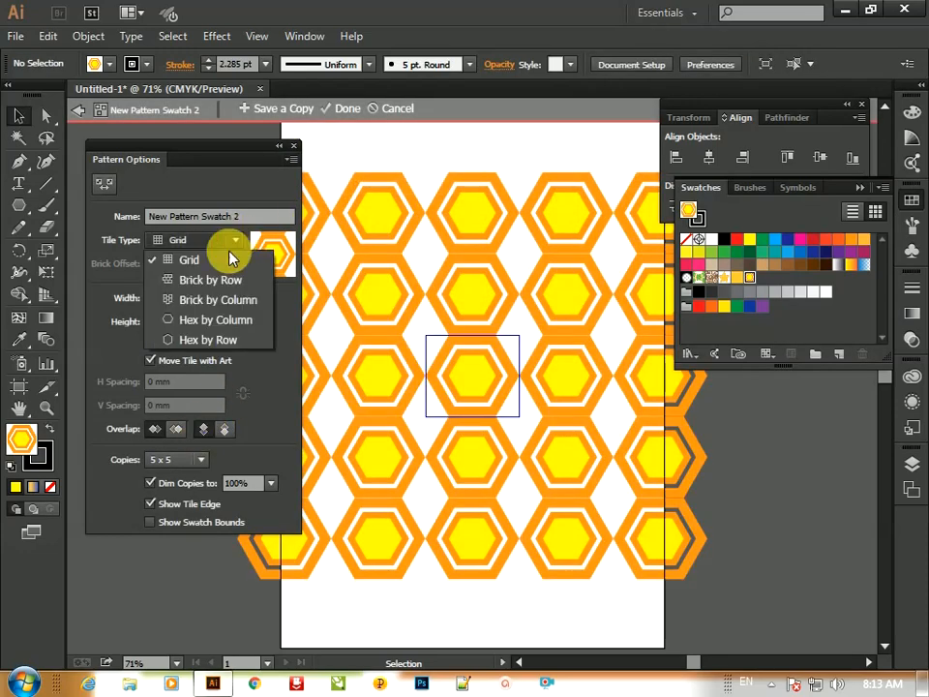
click(214, 280)
click(228, 239)
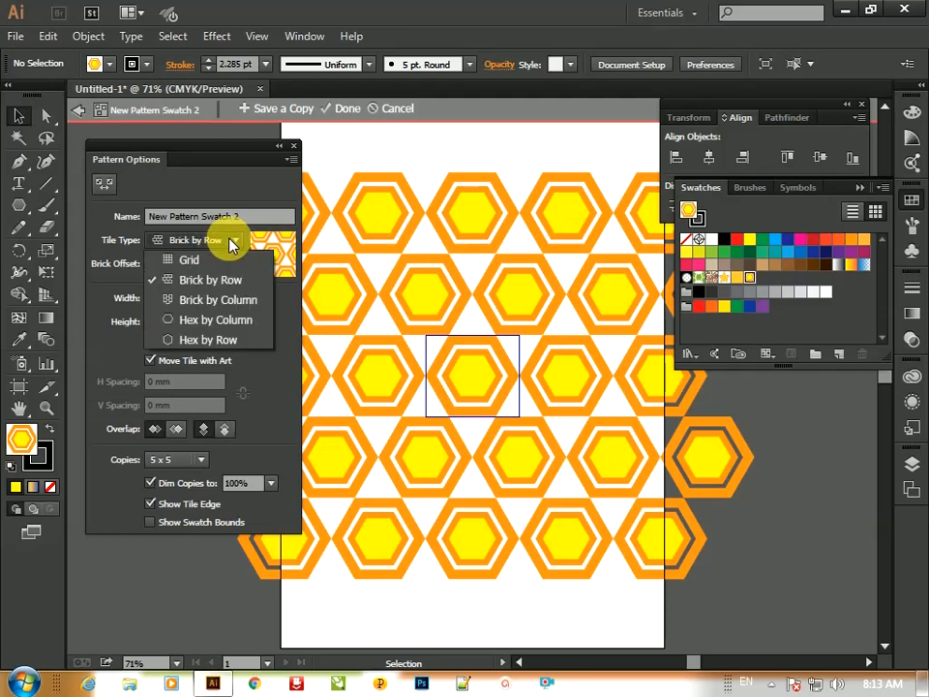
click(220, 298)
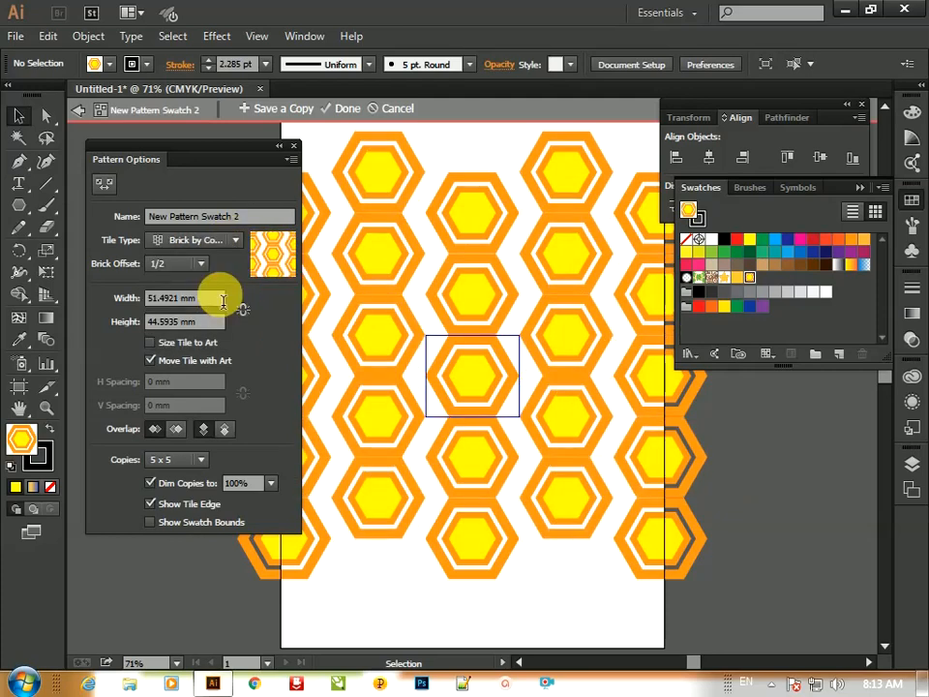
click(234, 239)
click(218, 321)
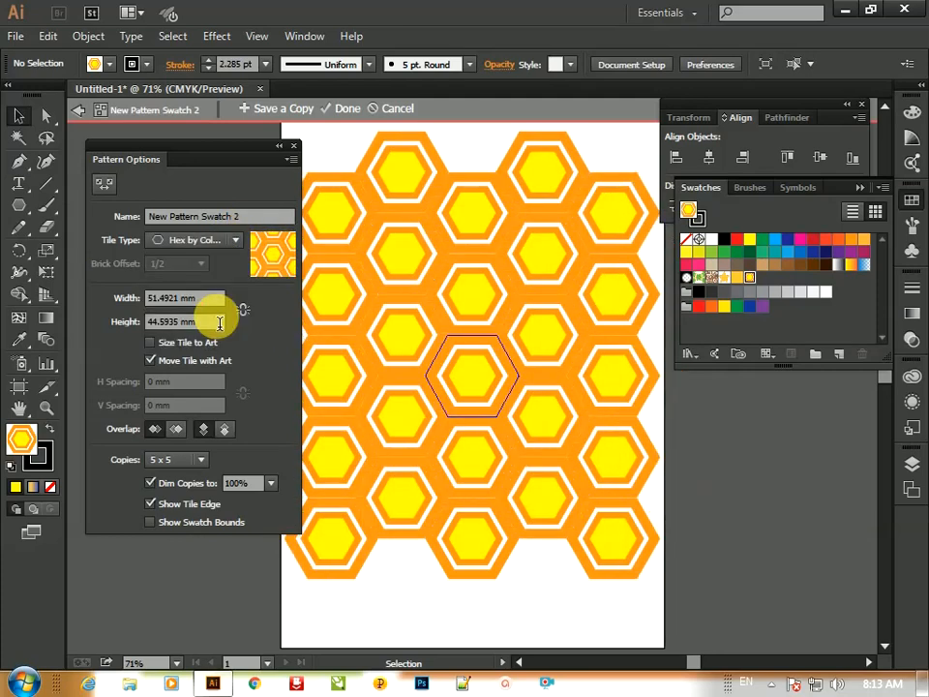
- Close the Pattern Options and exit pattern editing mode, keeping the edited hexagon pattern
click(290, 148)
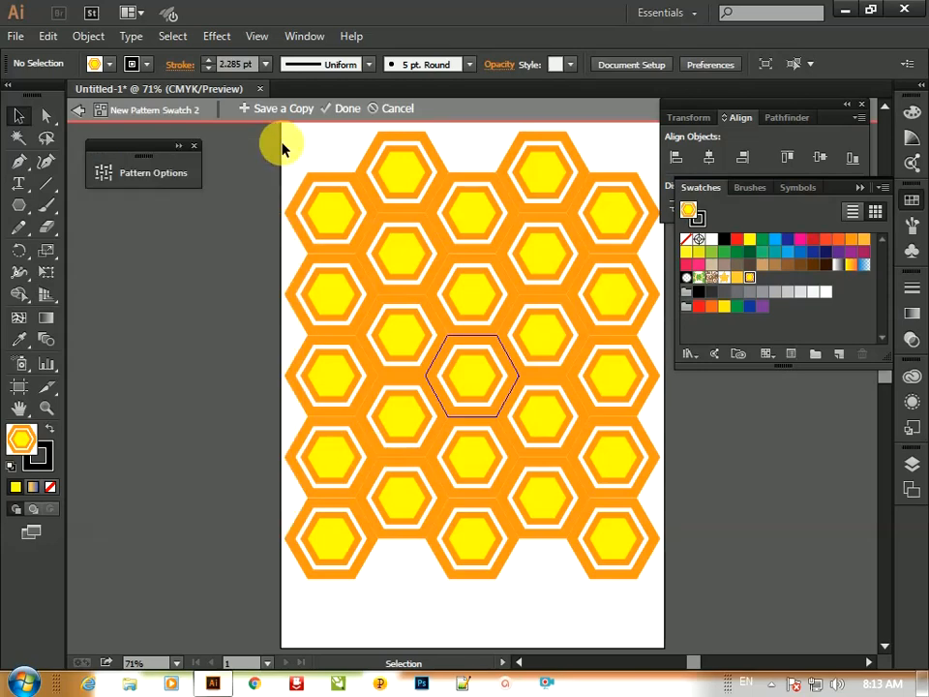
click(198, 145)
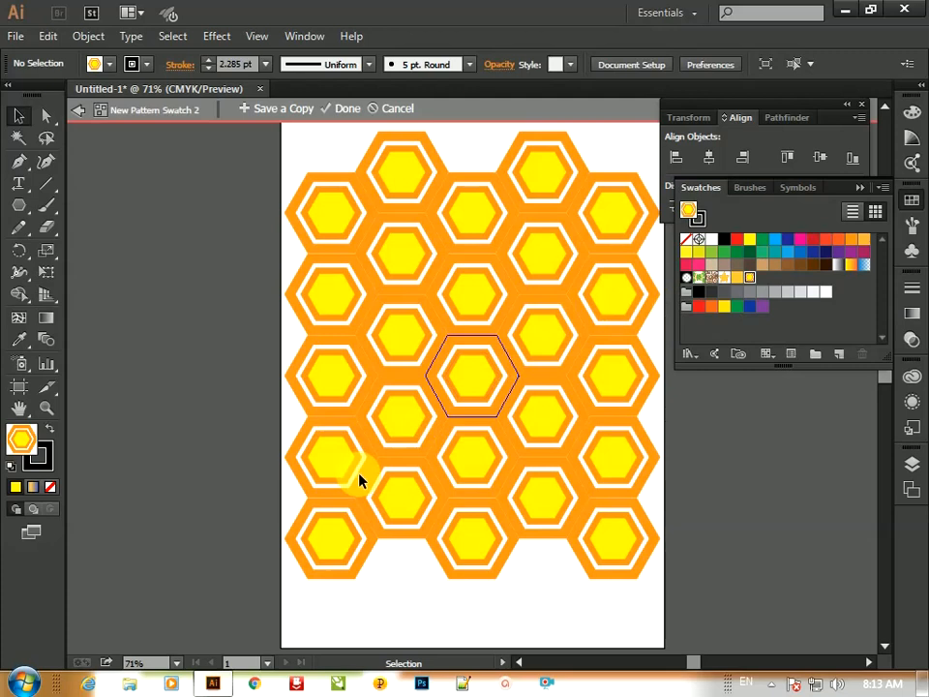
click(78, 109)
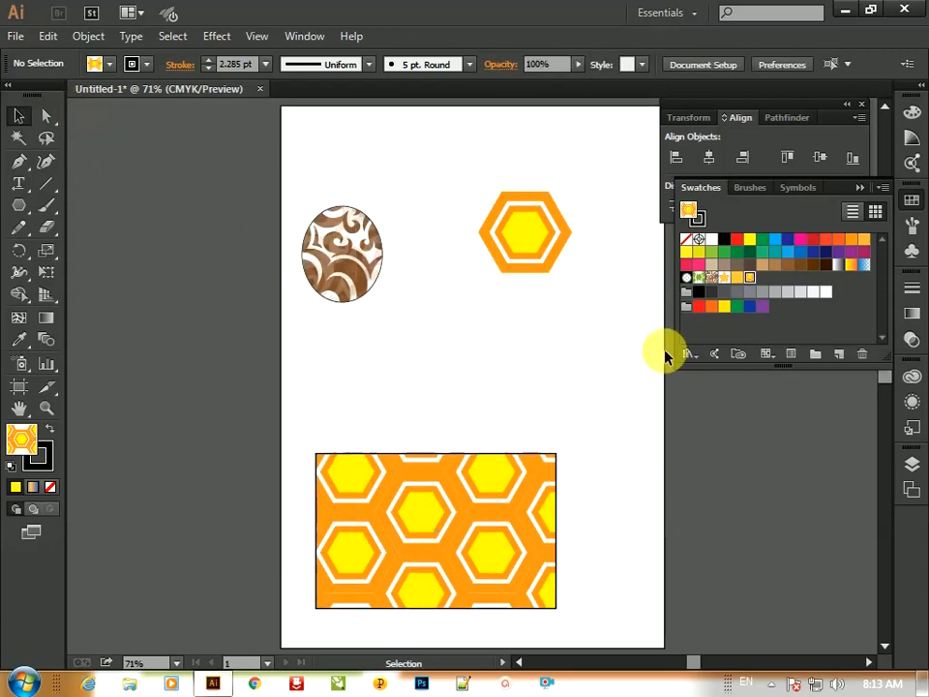